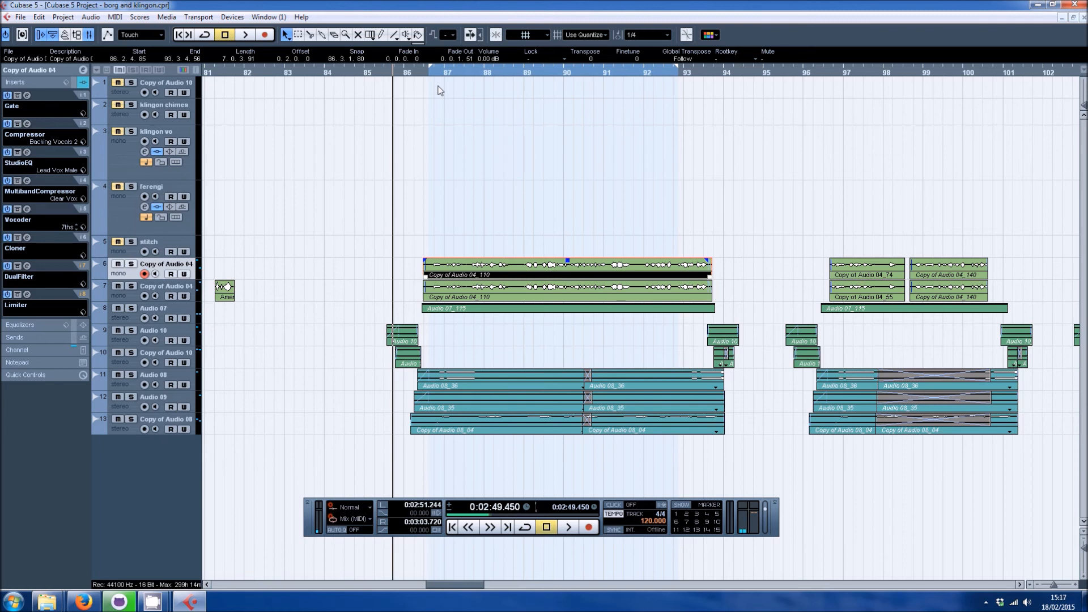
Step: Play the arrangement from about bar 86 to bar 122, following the playback position, to hear the existing processed voices
key("space")
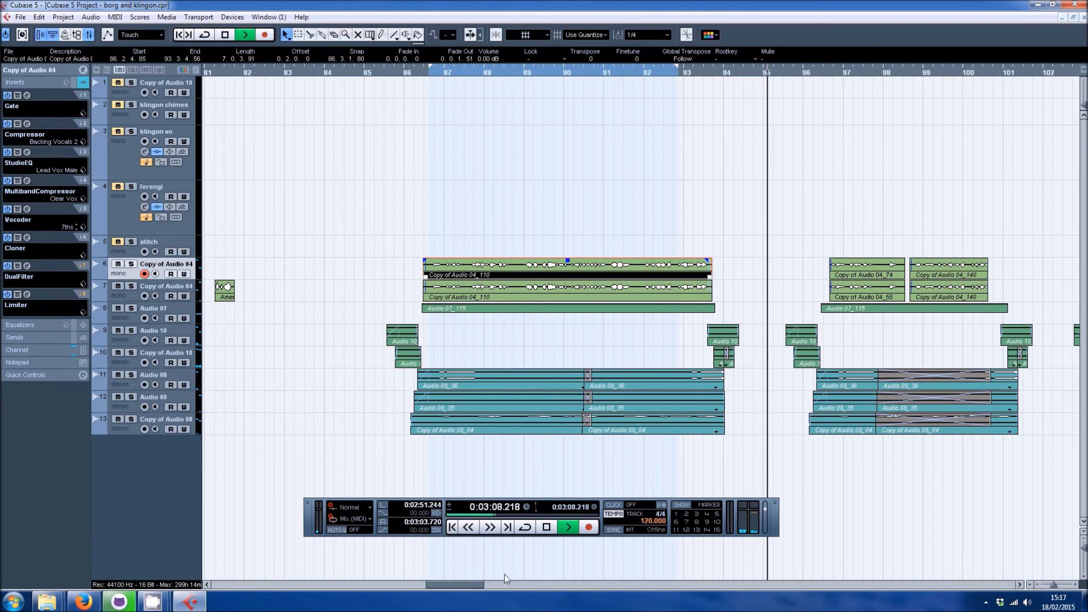
left_click_drag(463, 585, 484, 585)
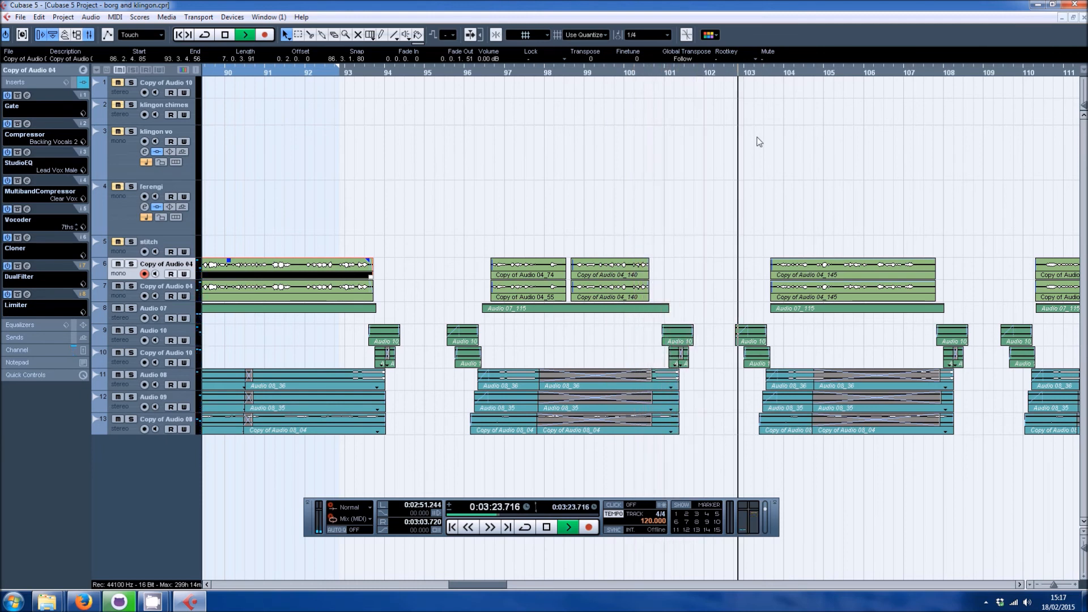
left_click_drag(492, 583, 529, 583)
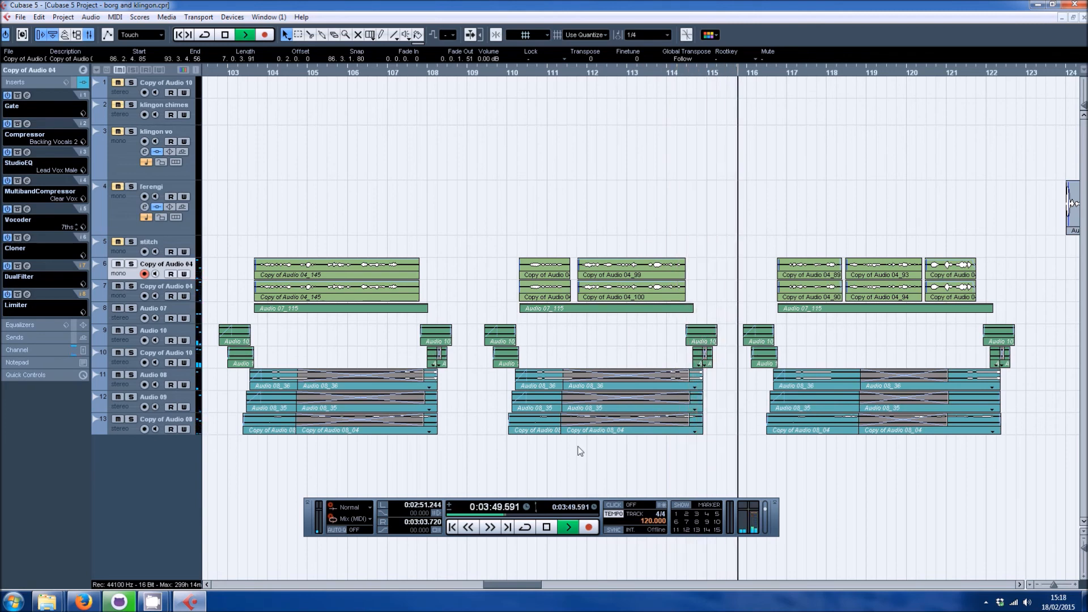
left_click_drag(519, 588, 538, 586)
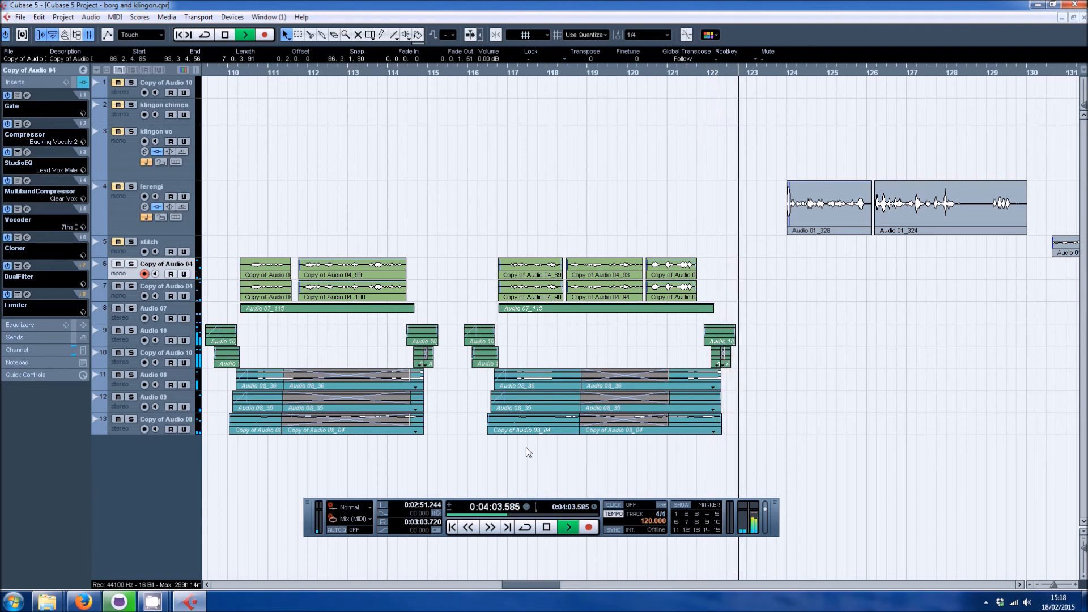
key("space")
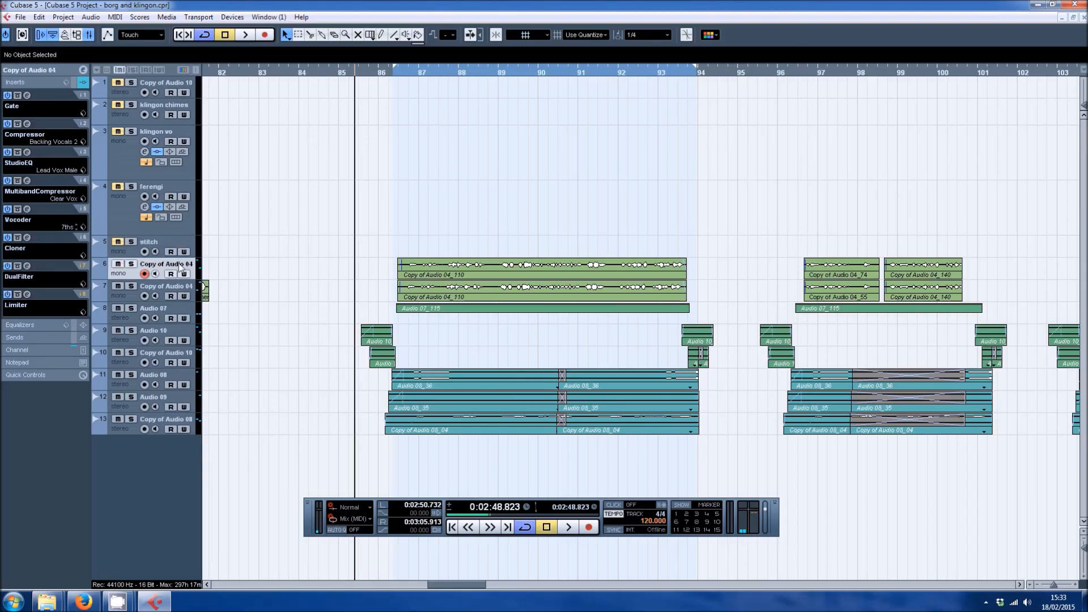
Step: Add one mono audio track, name it new borg, and place it above the two Copy of Audio 04 tracks
right_click(181, 268)
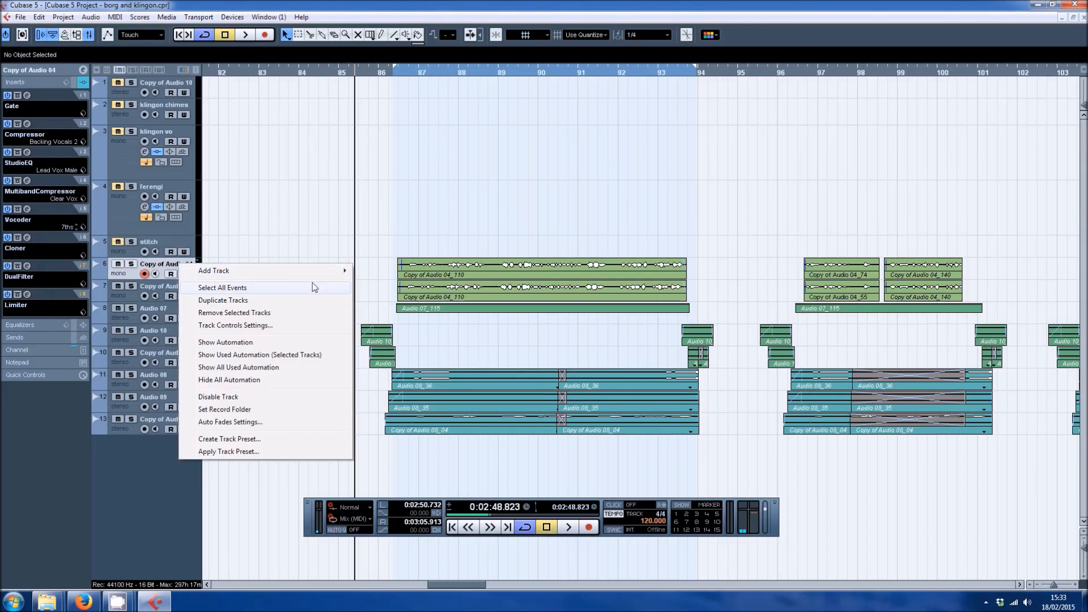
mouse_move(349, 273)
left_click(385, 271)
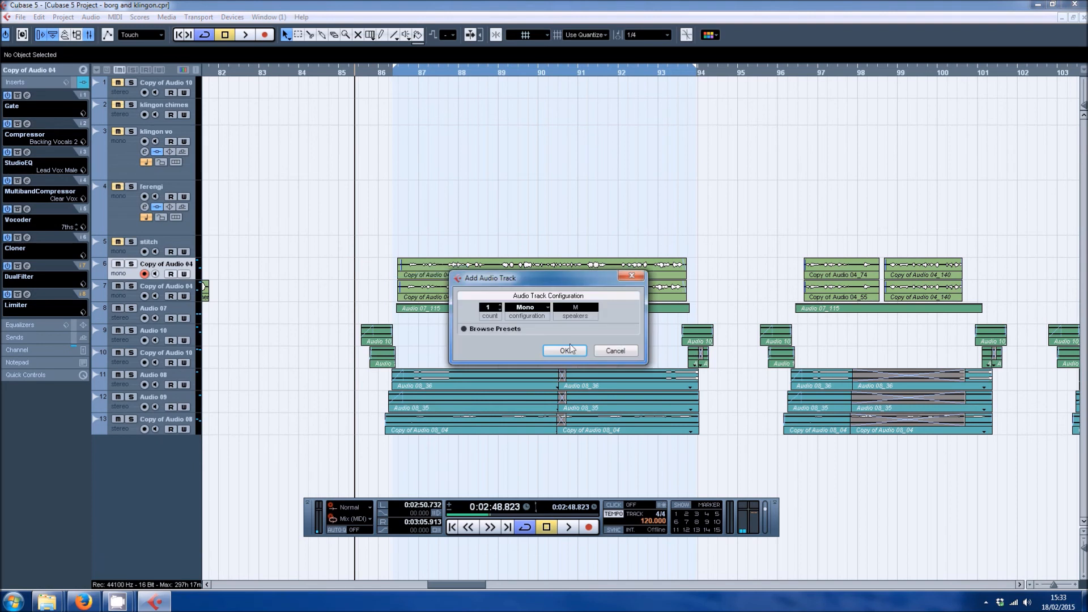
left_click(565, 351)
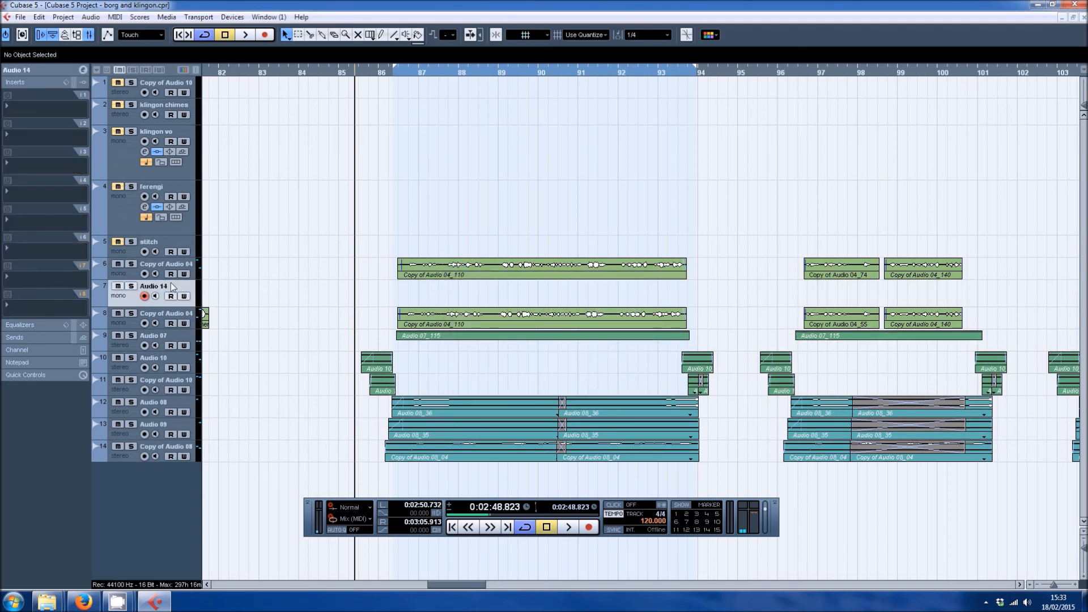
left_click_drag(169, 266, 146, 265)
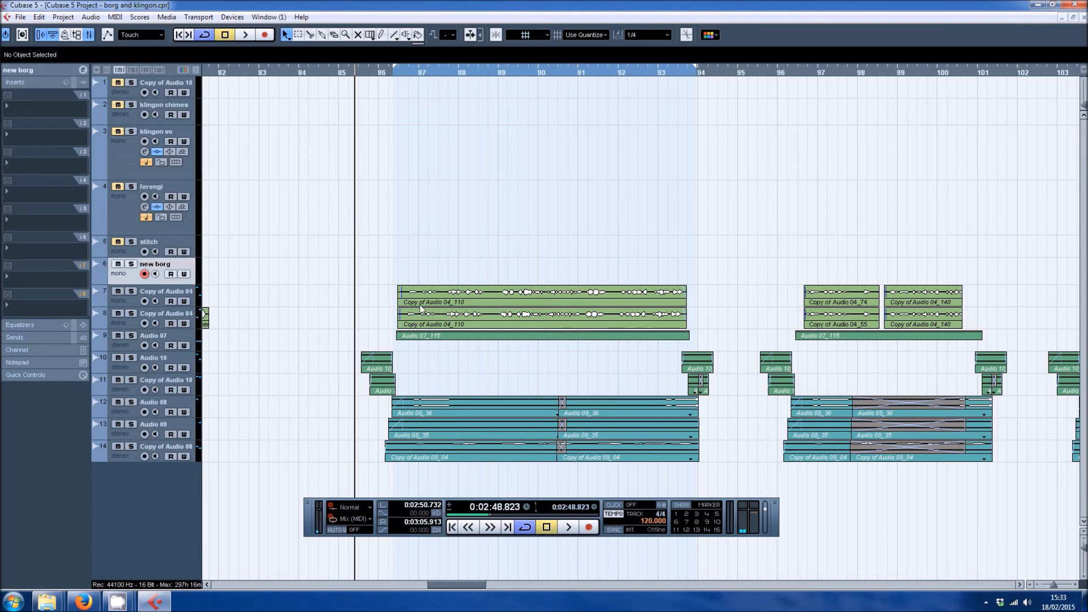
Step: Copy the Copy of Audio 04_110 clip straight up onto the new borg track and listen to it soloed from its start
left_click(433, 303)
left_click_drag(464, 301, 469, 279)
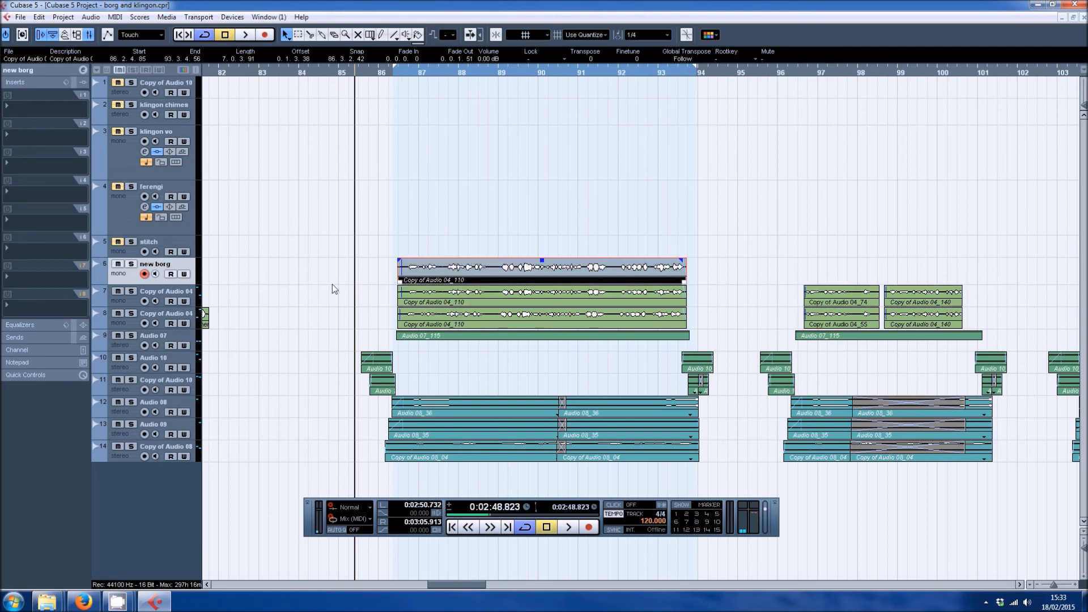
left_click(400, 73)
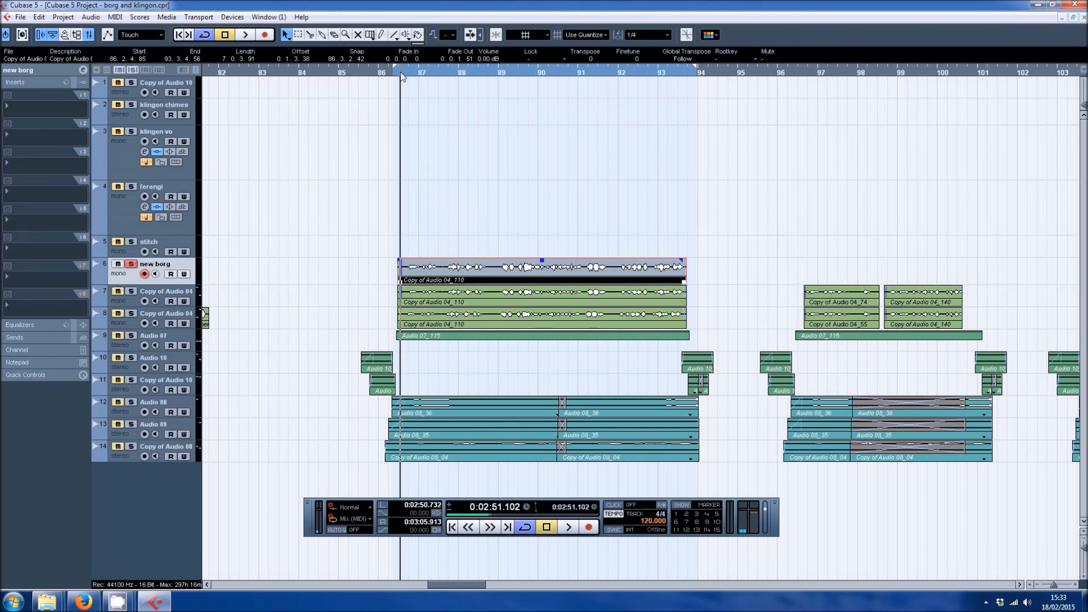
key("space")
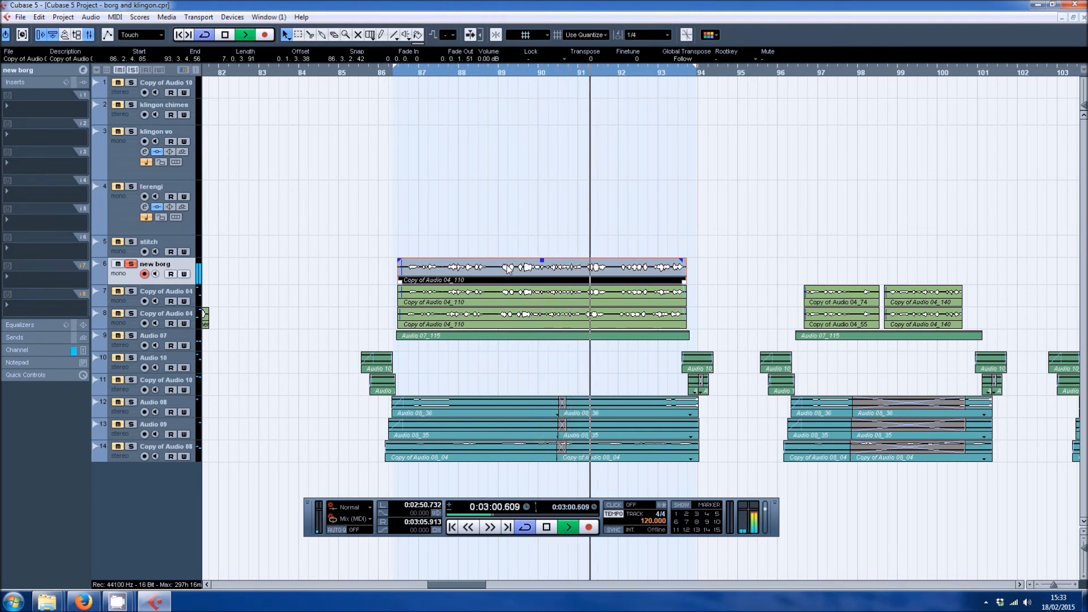
key("space")
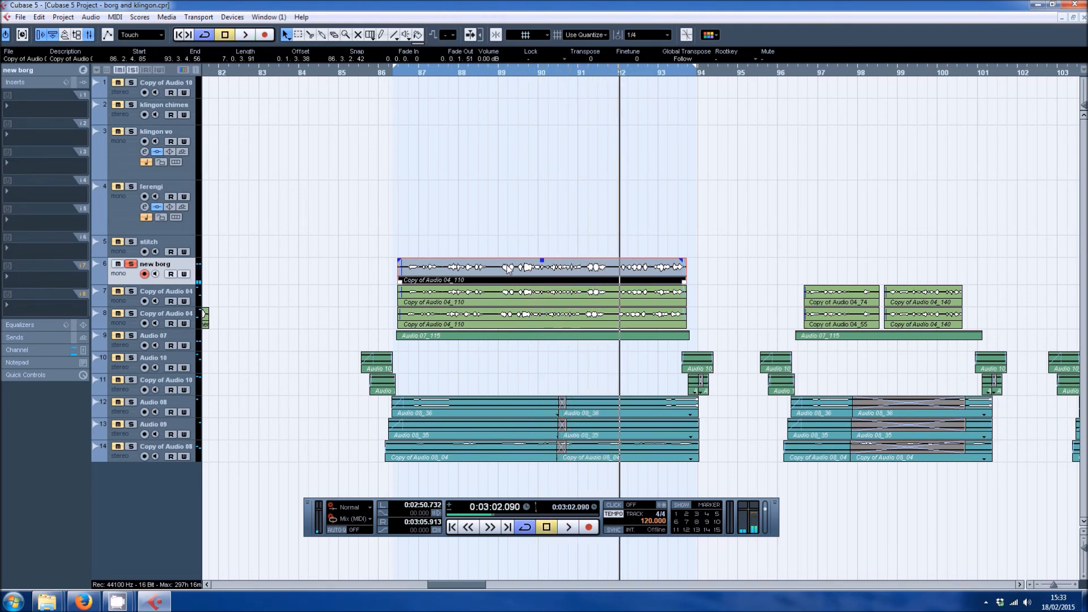
Step: Insert a Vocoder in the new borg track's first insert slot and load its 7ths preset
left_click(21, 107)
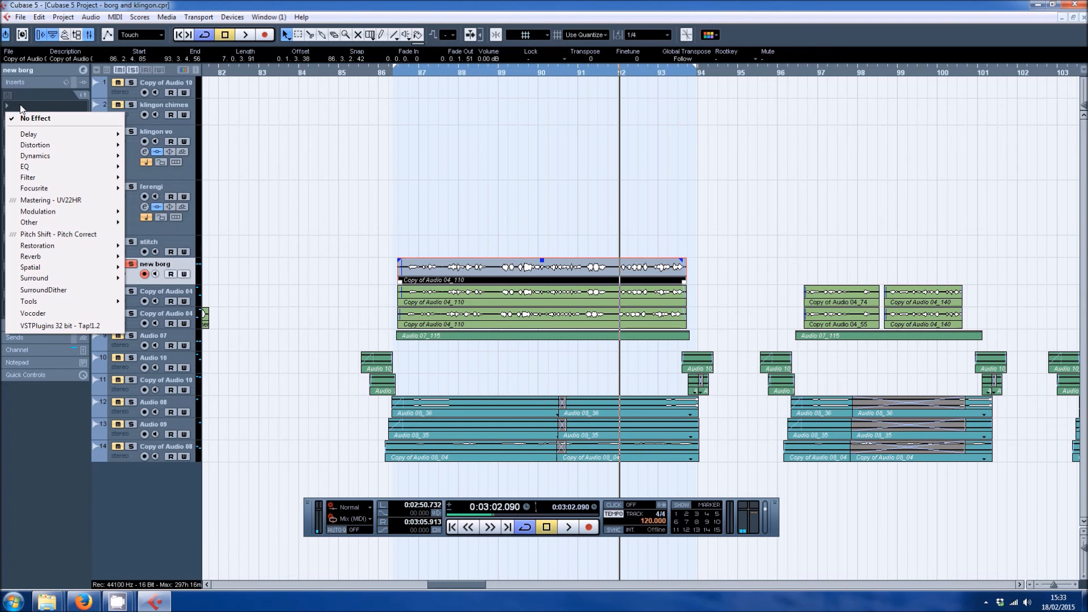
left_click(101, 314)
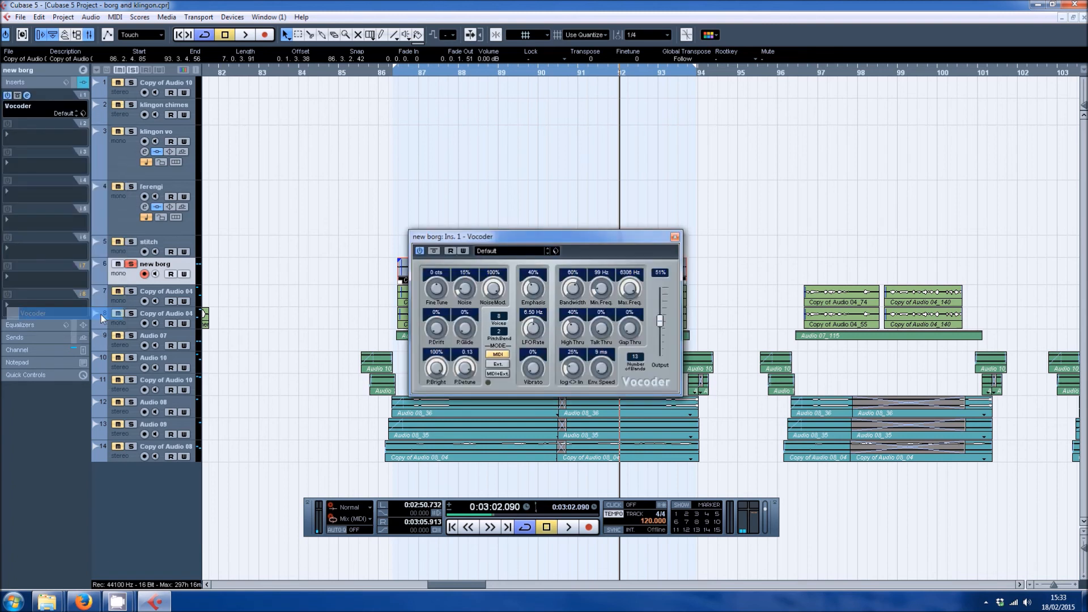
left_click(491, 255)
left_click(522, 388)
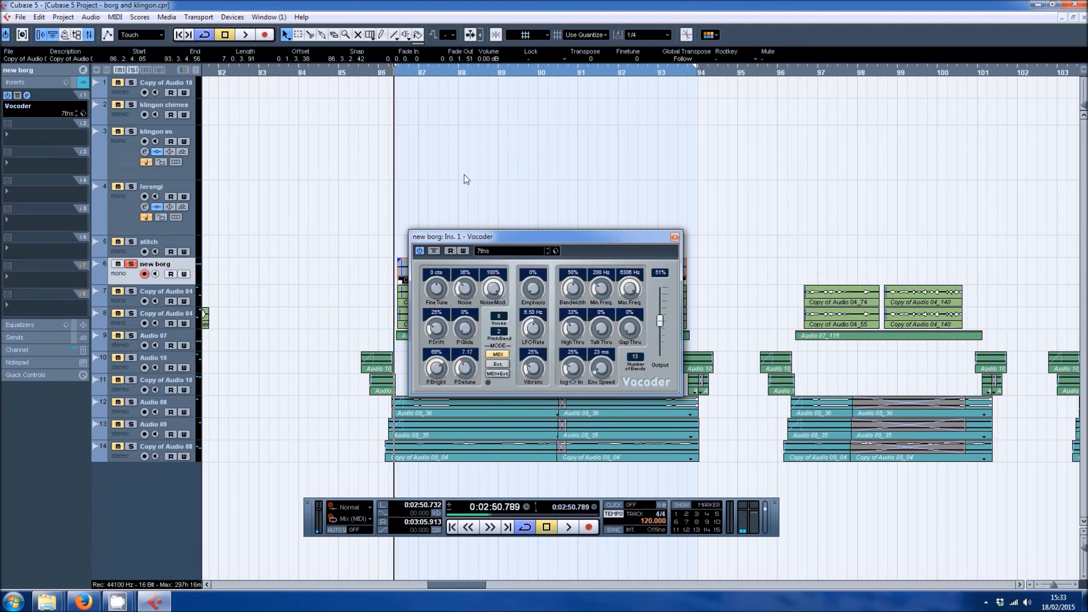
Step: During playback, set the Vocoder to Ext. mode with 75% bandwidth, a 42 Hz to 8000 Hz frequency range and 91% output
key("space")
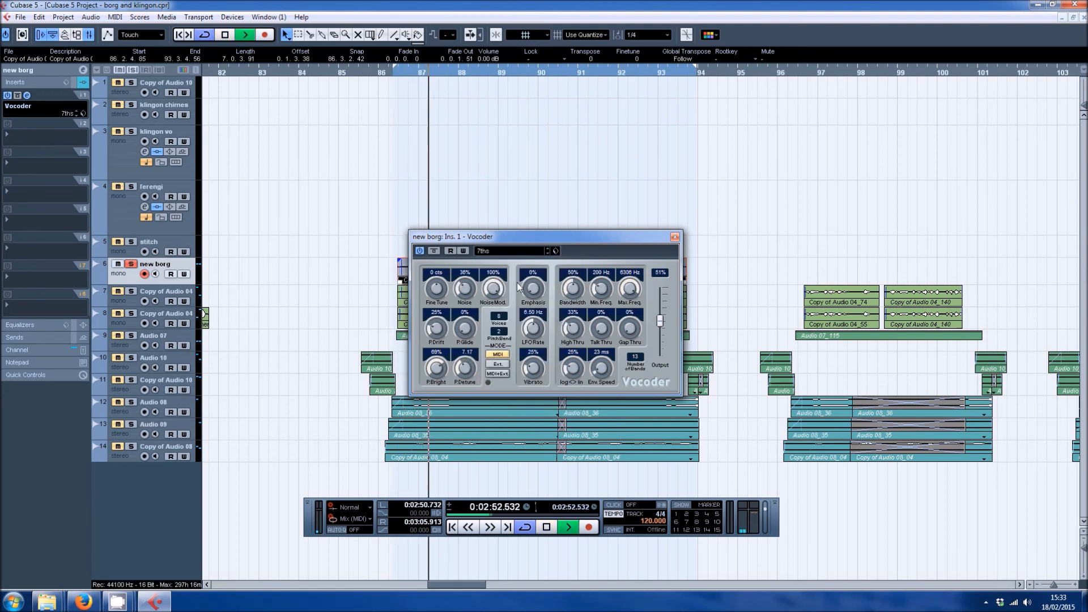
left_click(497, 364)
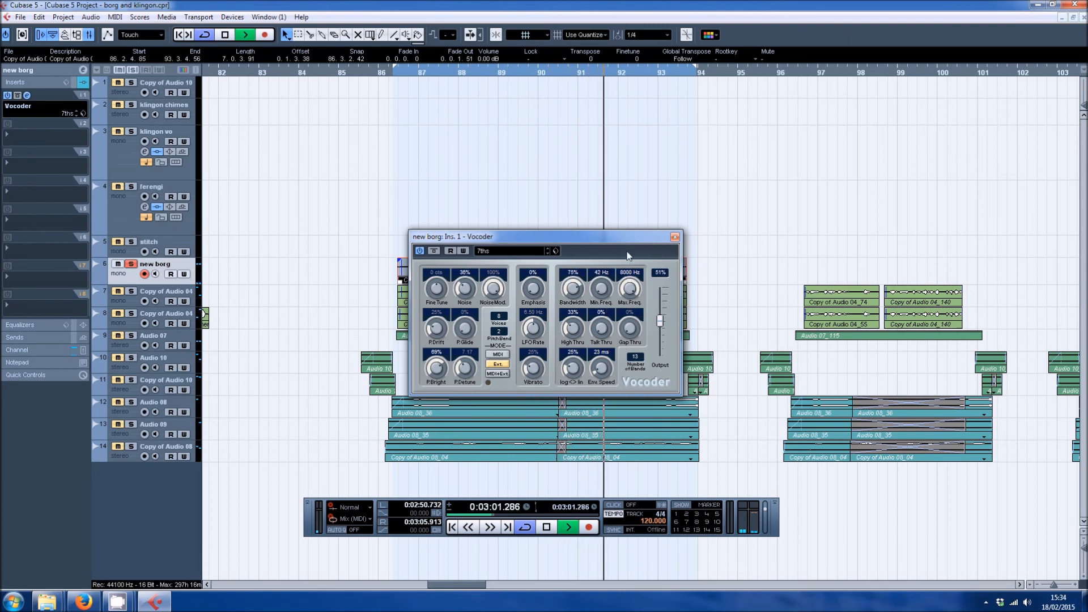
left_click_drag(662, 319, 662, 291)
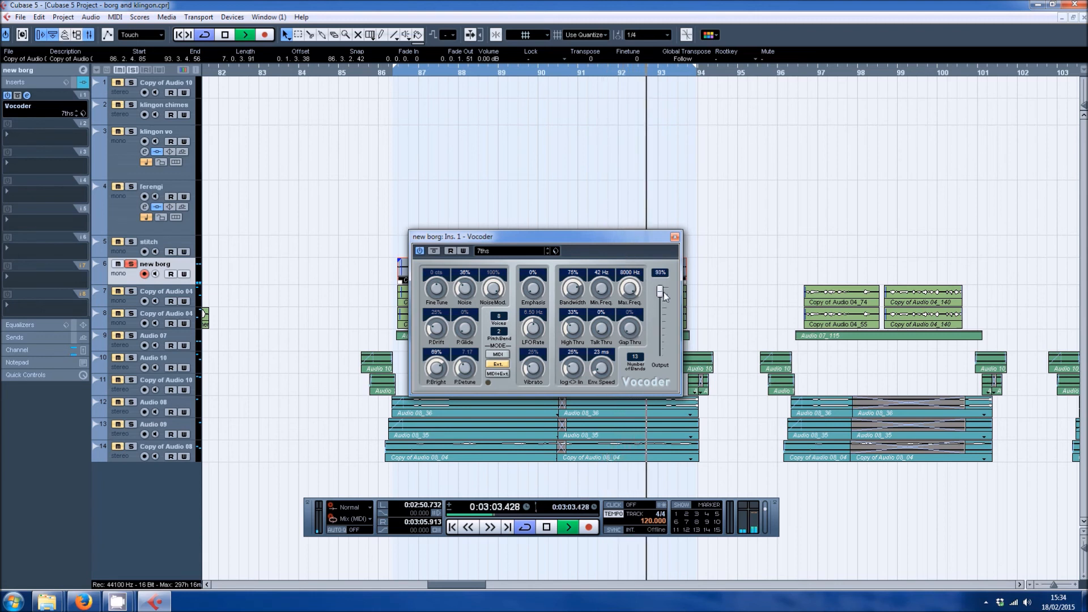
left_click_drag(664, 291, 661, 294)
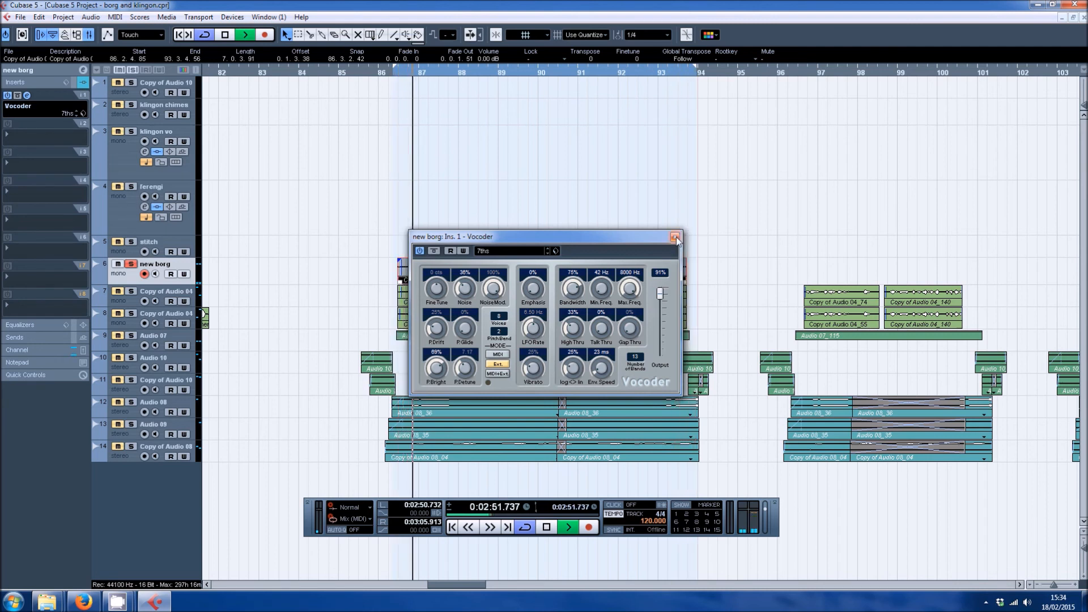
Step: Set the Vocoder's Noise to 78% and its High Thru and log-lin values to 0%
left_click_drag(466, 283, 479, 259)
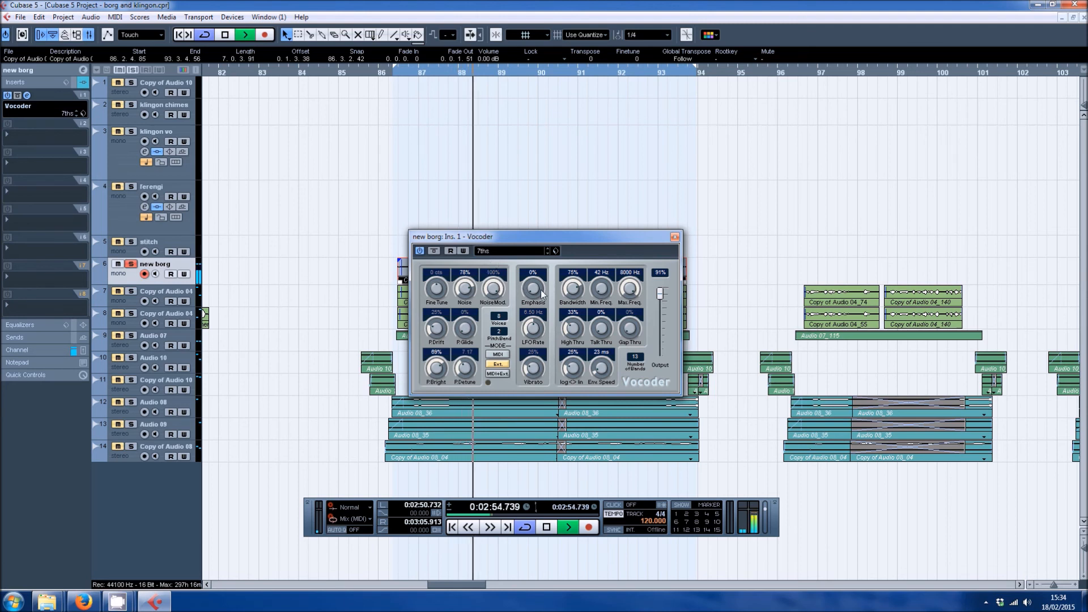
left_click(675, 237)
left_click(26, 136)
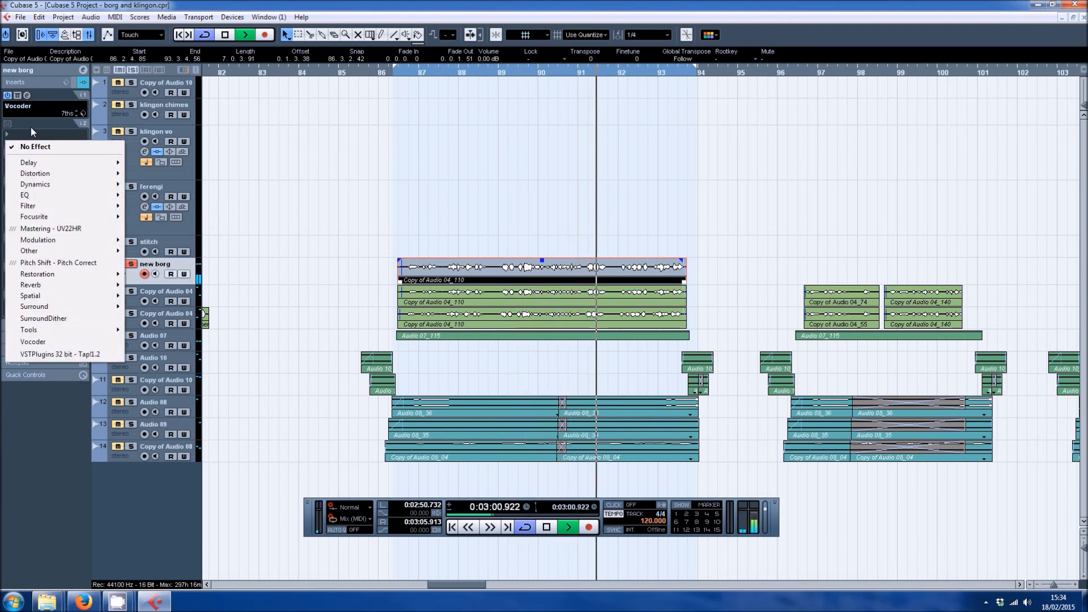
left_click(31, 127)
left_click(27, 96)
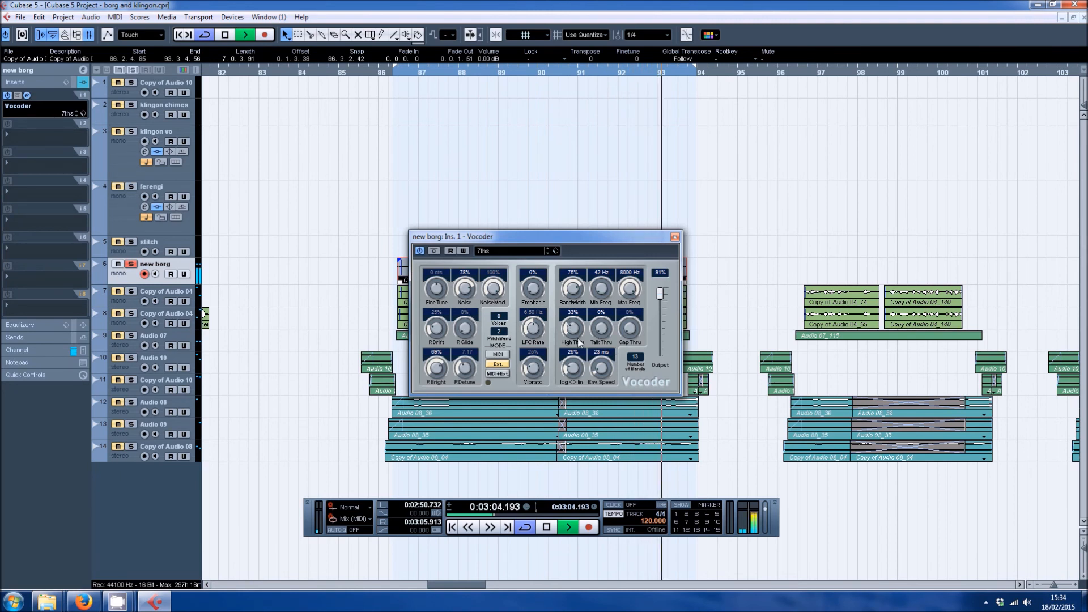
left_click_drag(573, 332, 585, 396)
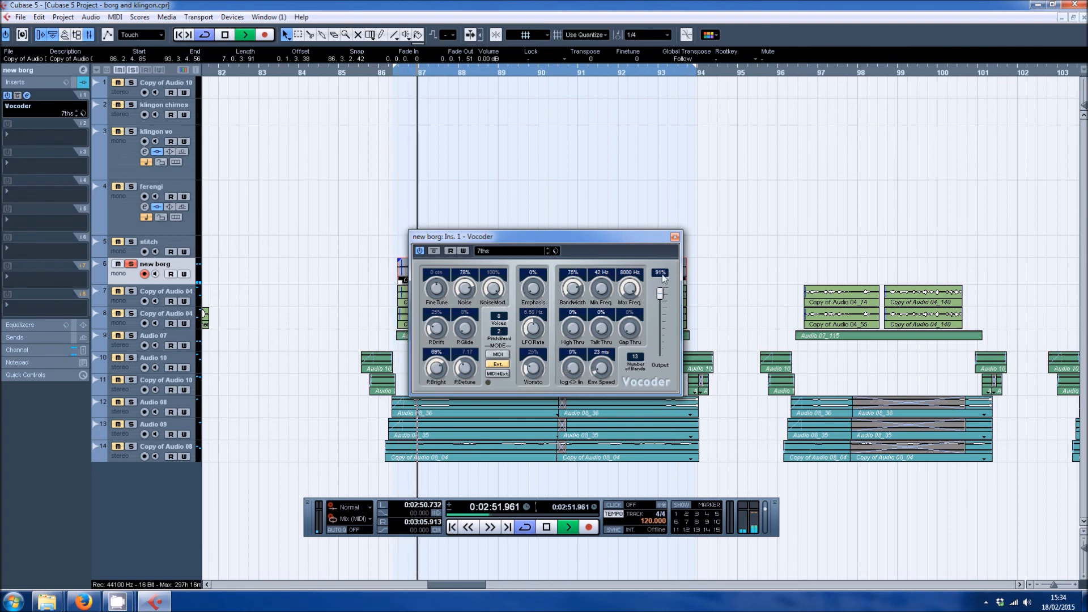
left_click(674, 237)
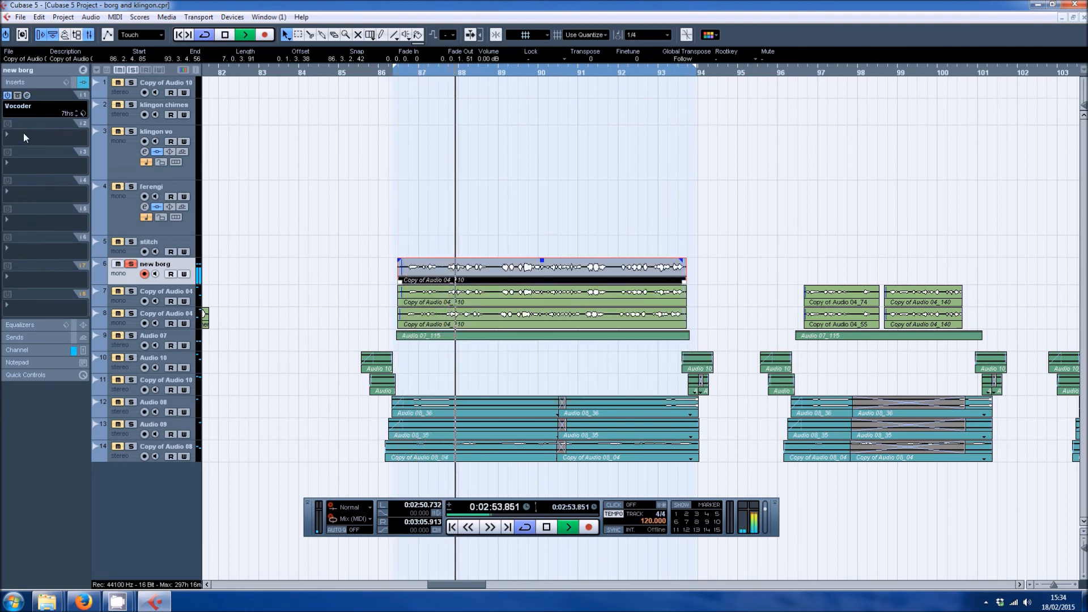
Step: Add a Limiter to the new borg track with its input gain raised, and place it in the eighth insert slot
left_click(23, 138)
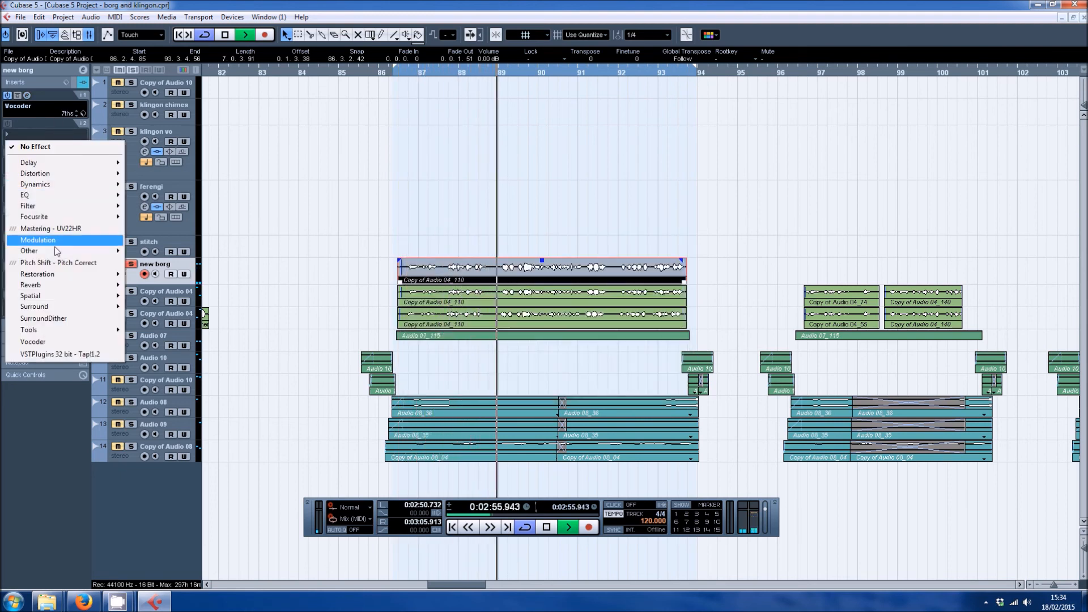
mouse_move(68, 184)
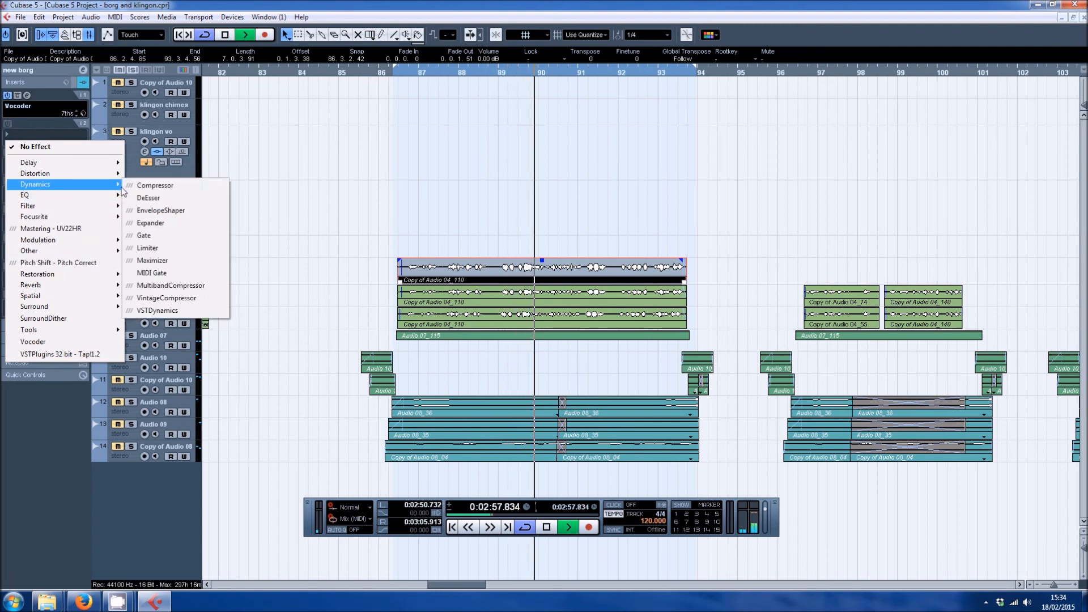
left_click(182, 249)
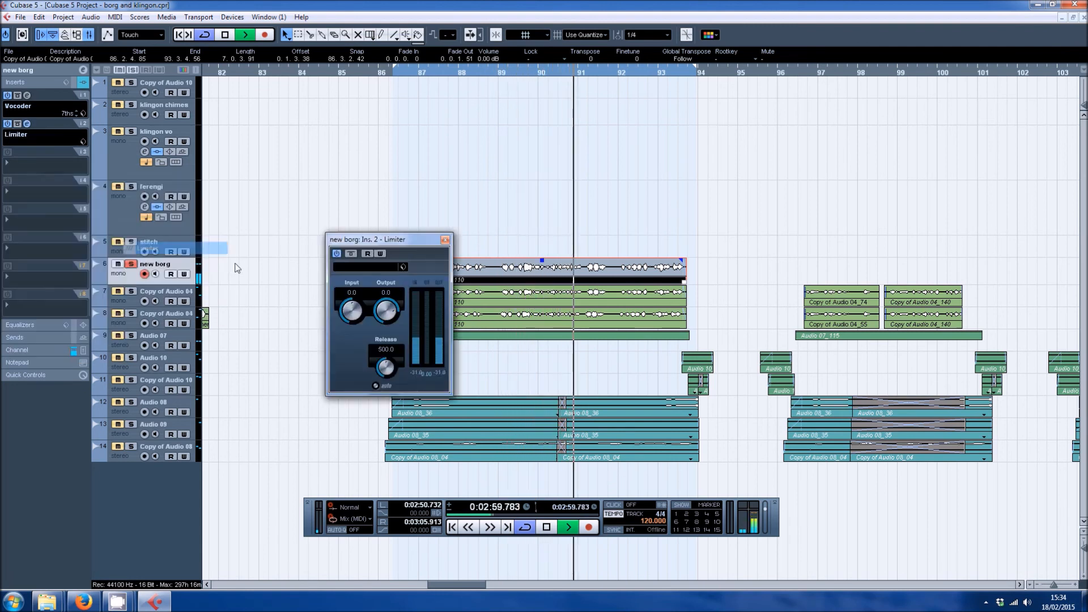
left_click_drag(359, 308, 369, 291)
left_click(445, 240)
key("space")
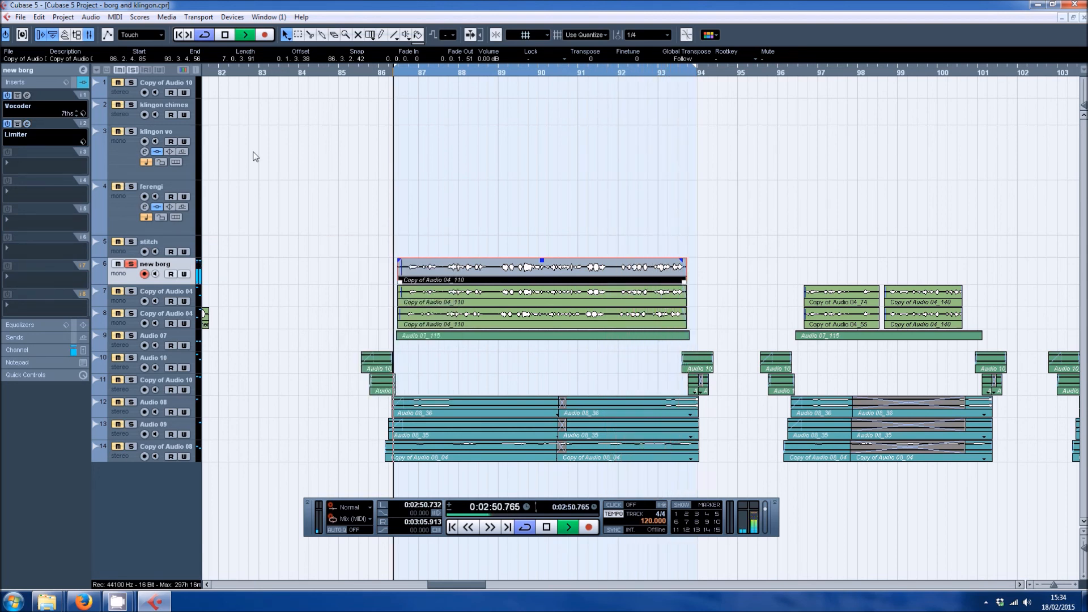
left_click_drag(43, 124, 59, 288)
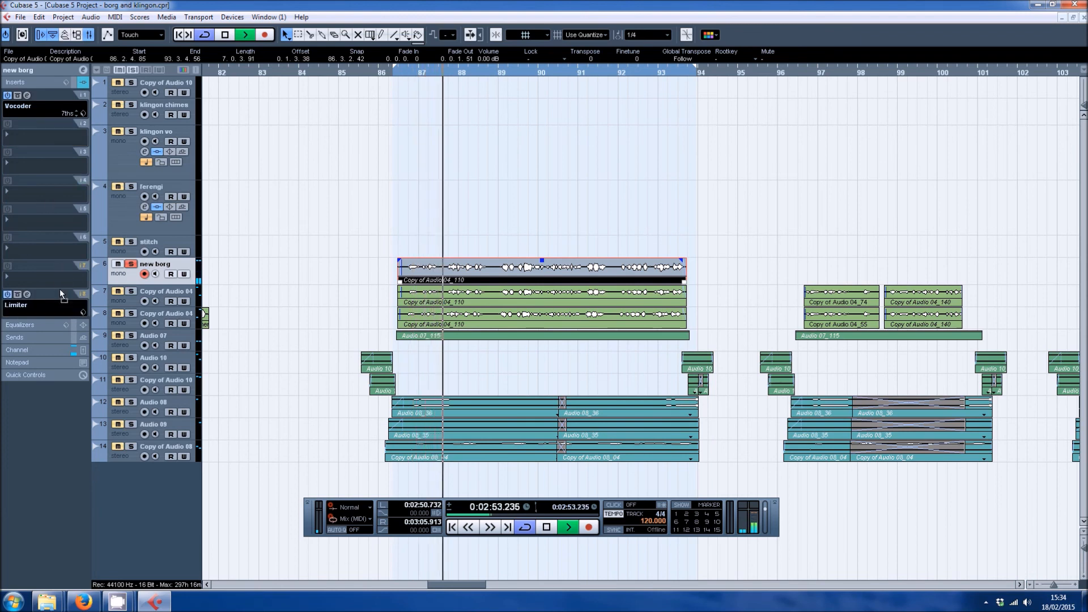
Step: Insert the Cloner modulation effect in new borg's second insert slot, directly after the Vocoder
left_click(29, 133)
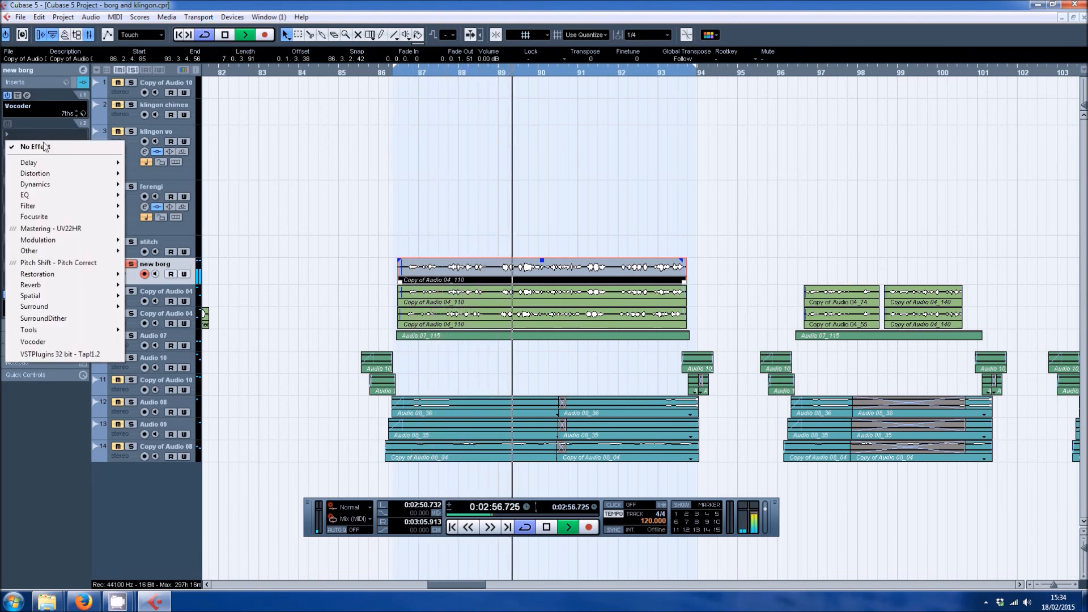
mouse_move(71, 166)
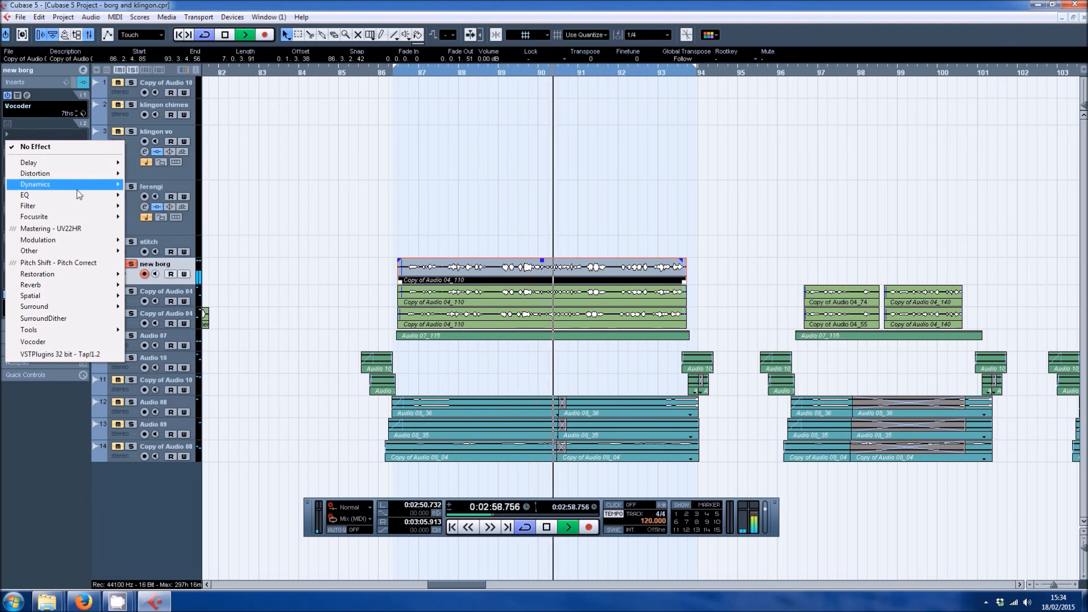
mouse_move(85, 240)
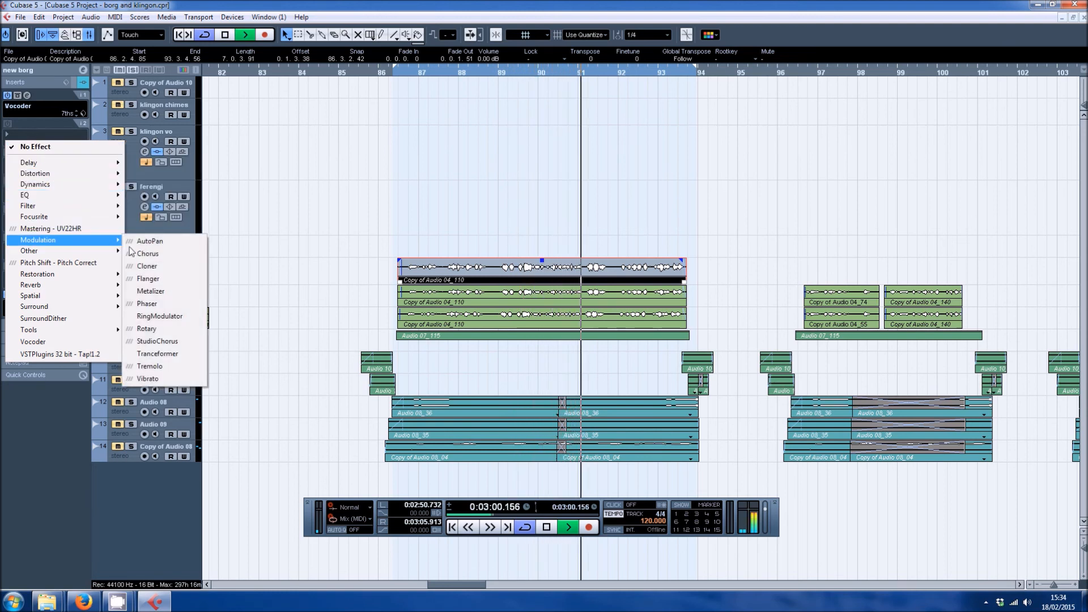
left_click(178, 264)
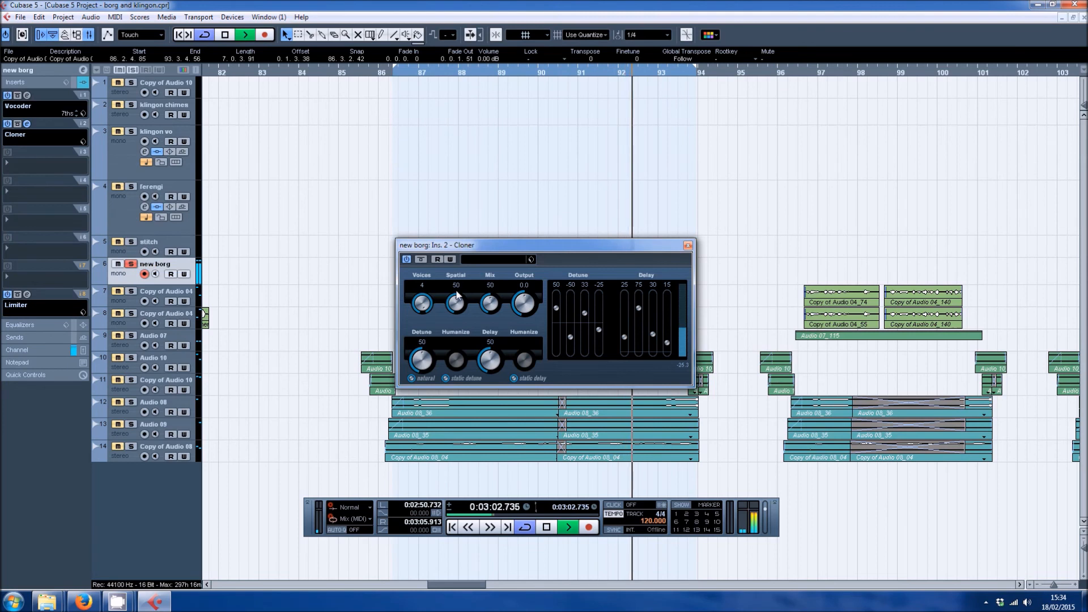
left_click_drag(484, 244, 406, 235)
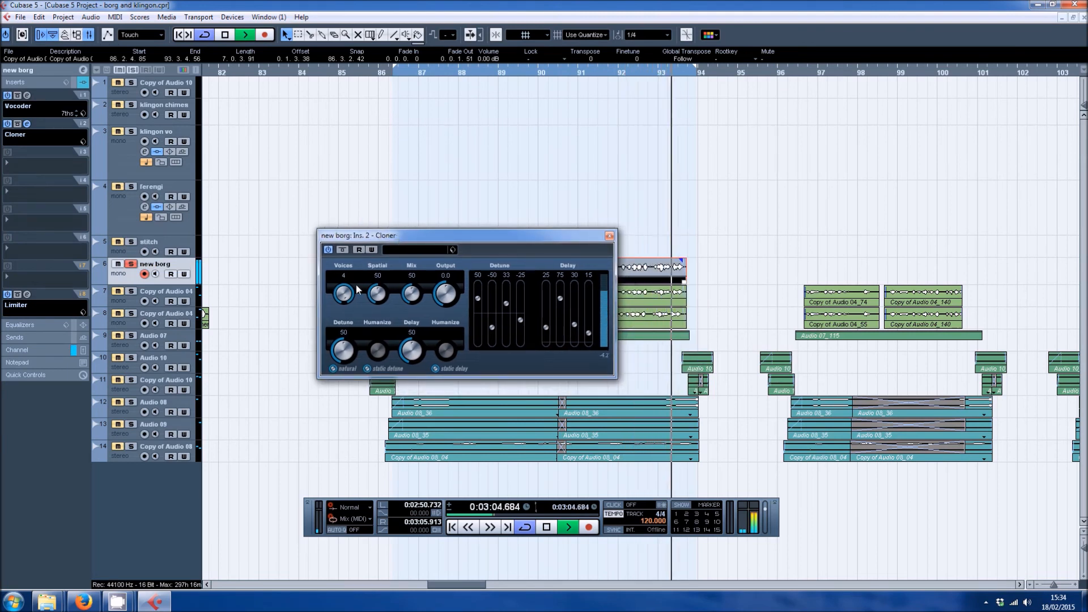
Step: Reduce new borg's Cloner to 3 voices and set their delays to 53, 14 and 69
left_click_drag(348, 308, 352, 330)
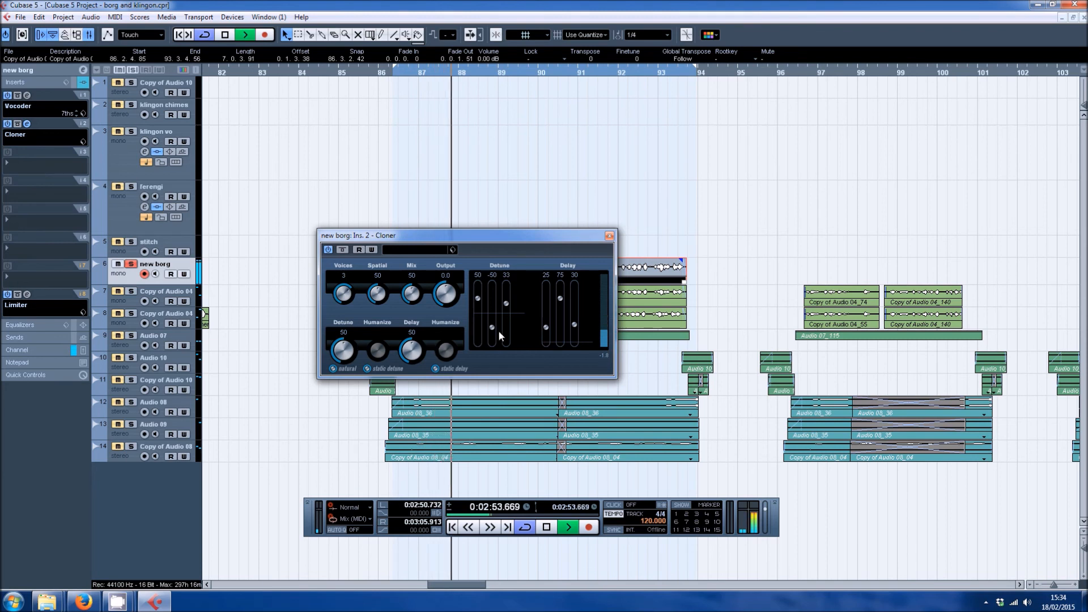
mouse_move(560, 299)
left_mouse_down()
mouse_move(577, 333)
mouse_move(575, 302)
left_mouse_up()
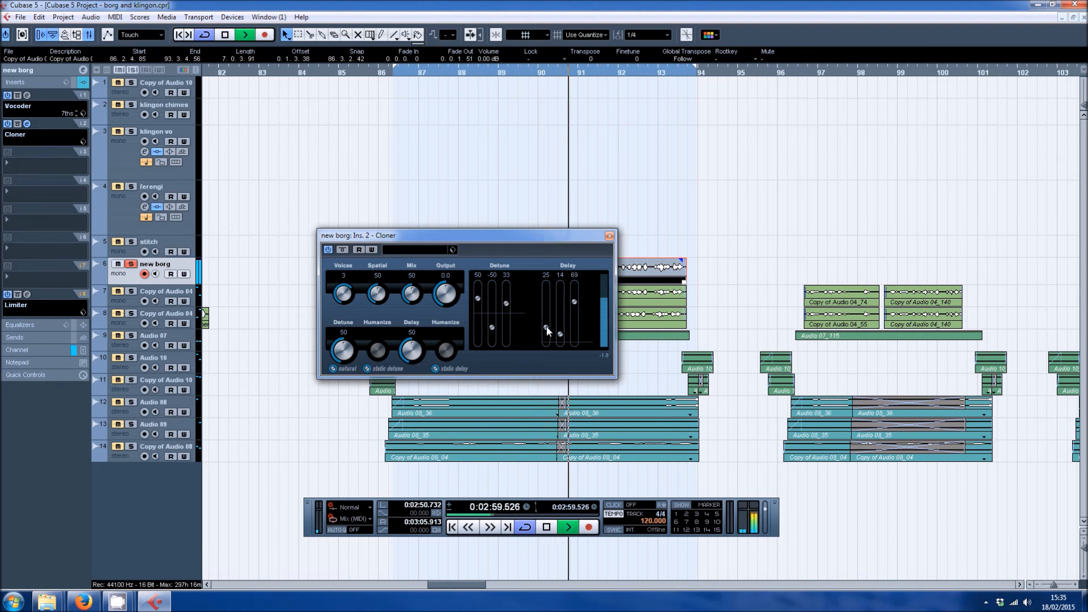
mouse_move(550, 331)
left_mouse_down()
mouse_move(548, 295)
mouse_move(547, 311)
left_mouse_up()
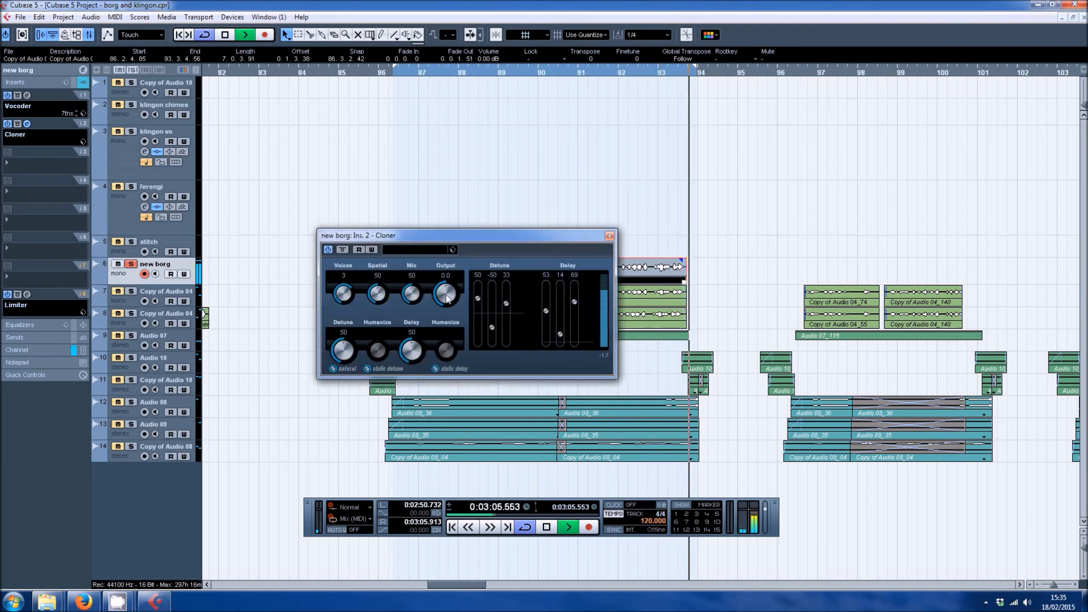
Step: Lower the Cloner's mix to 22 and set the three voice delays to 19, 57 and 40
left_click_drag(412, 294, 429, 345)
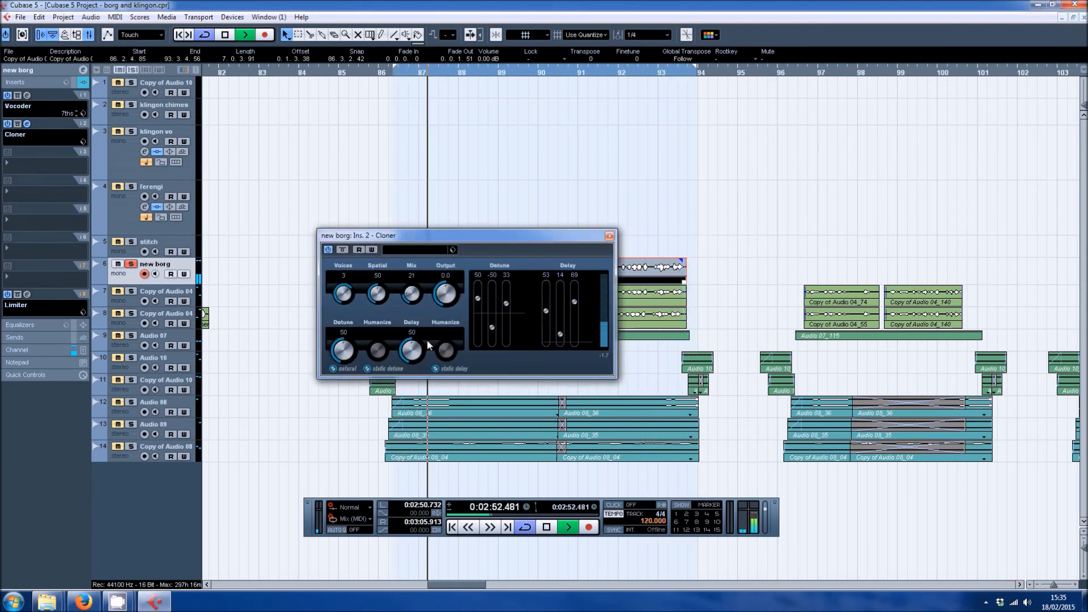
left_click_drag(545, 311, 560, 337)
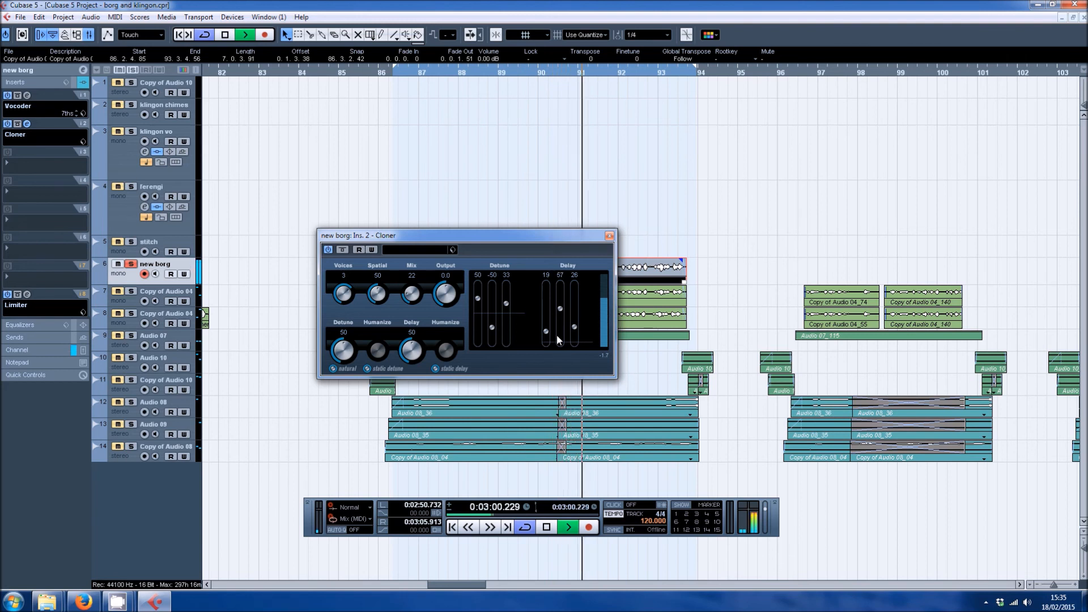
left_click_drag(574, 324, 574, 319)
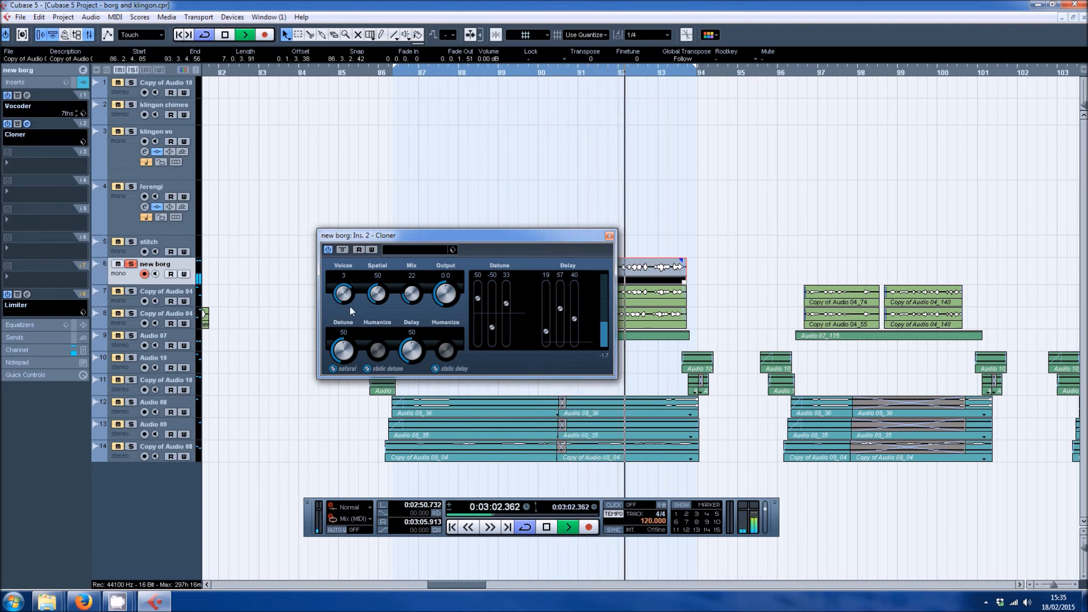
Step: Set the Cloner to 2 voices with delays 15 and 45, detune 24 and -78, spatial 41 and mix 34
left_click_drag(344, 295, 349, 314)
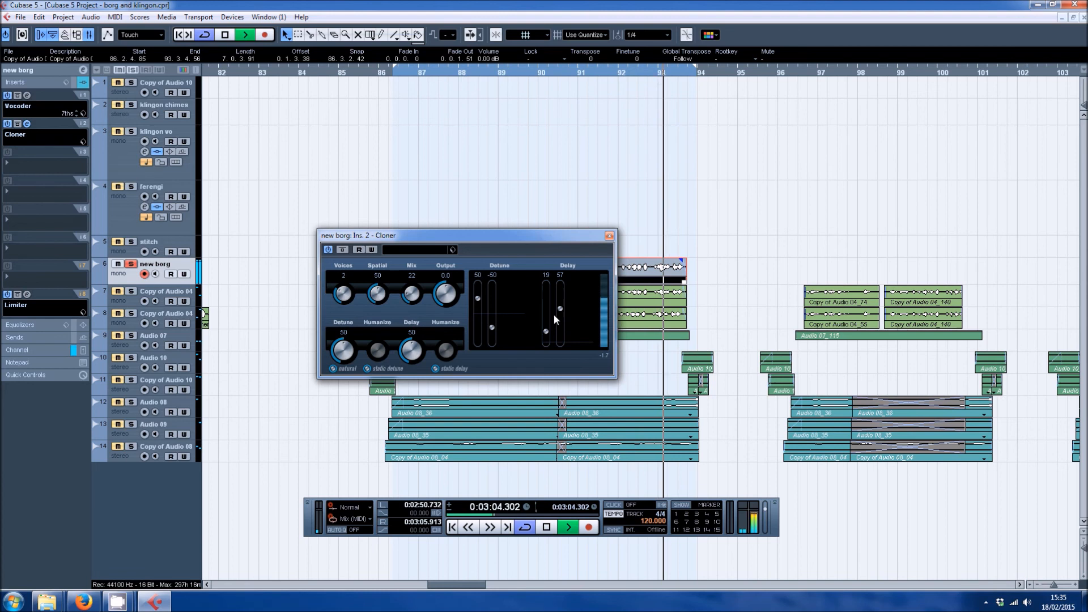
left_click_drag(562, 310, 547, 334)
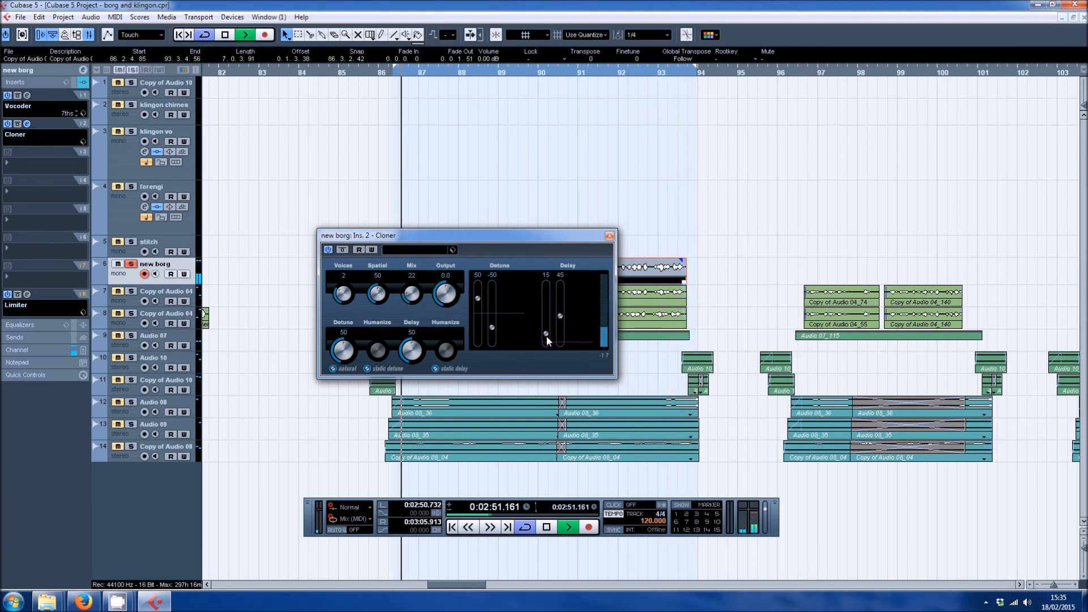
left_click_drag(412, 295, 416, 355)
left_click_drag(391, 302, 495, 335)
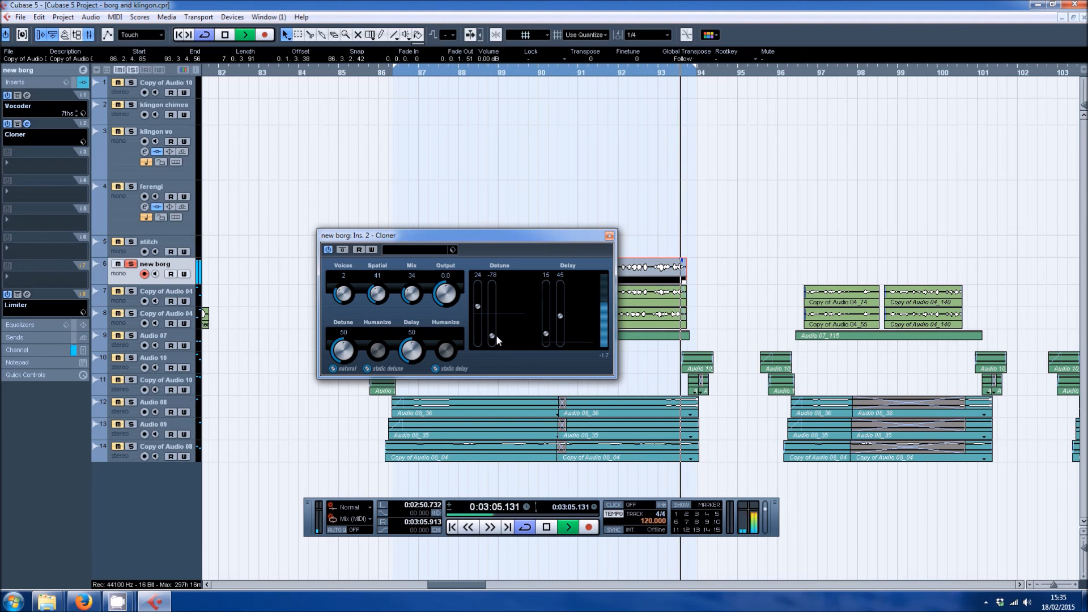
left_click(607, 238)
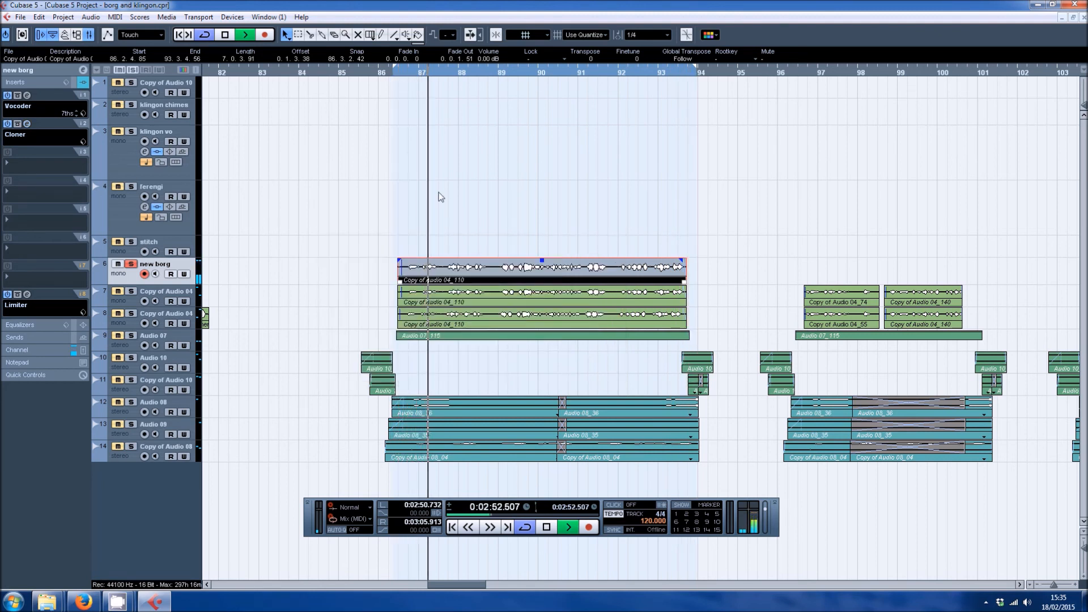
Step: Insert the StudioEQ effect in new borg's third insert slot, directly after the Cloner
left_click(18, 123)
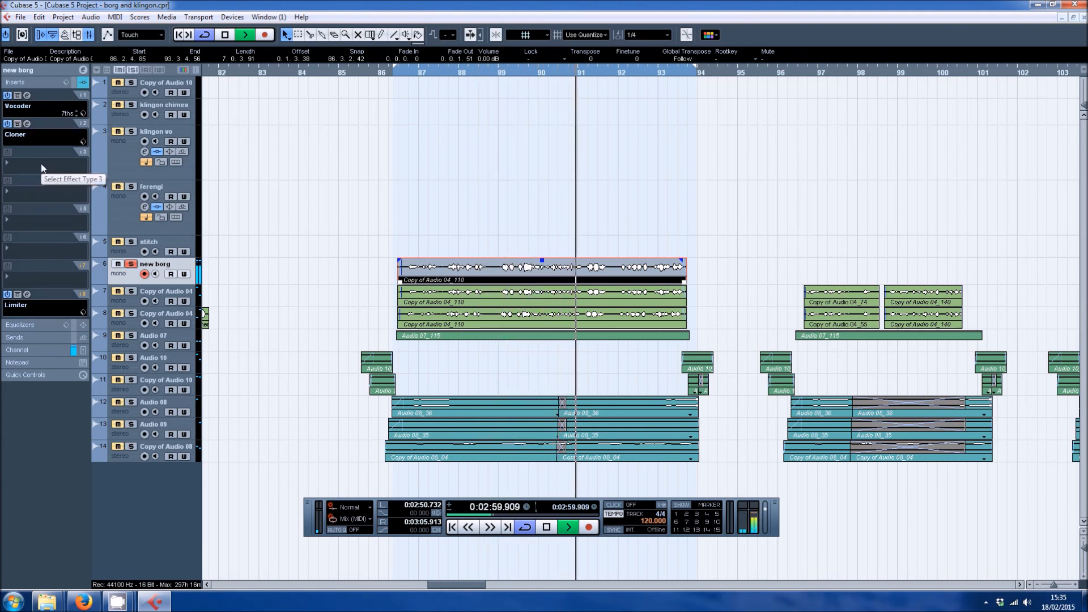
left_click(20, 164)
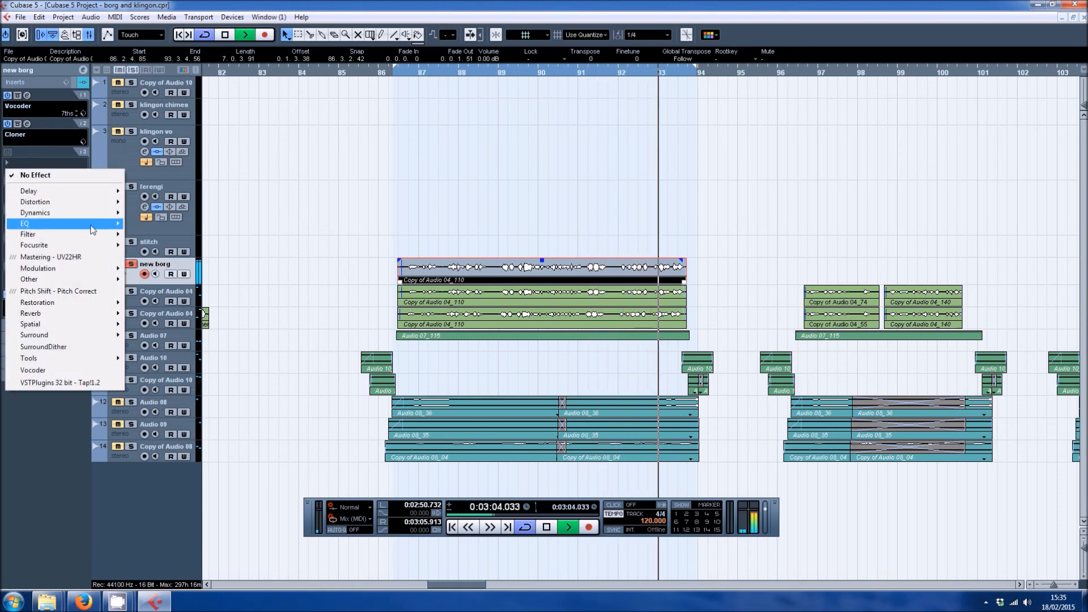
mouse_move(85, 223)
left_click(163, 248)
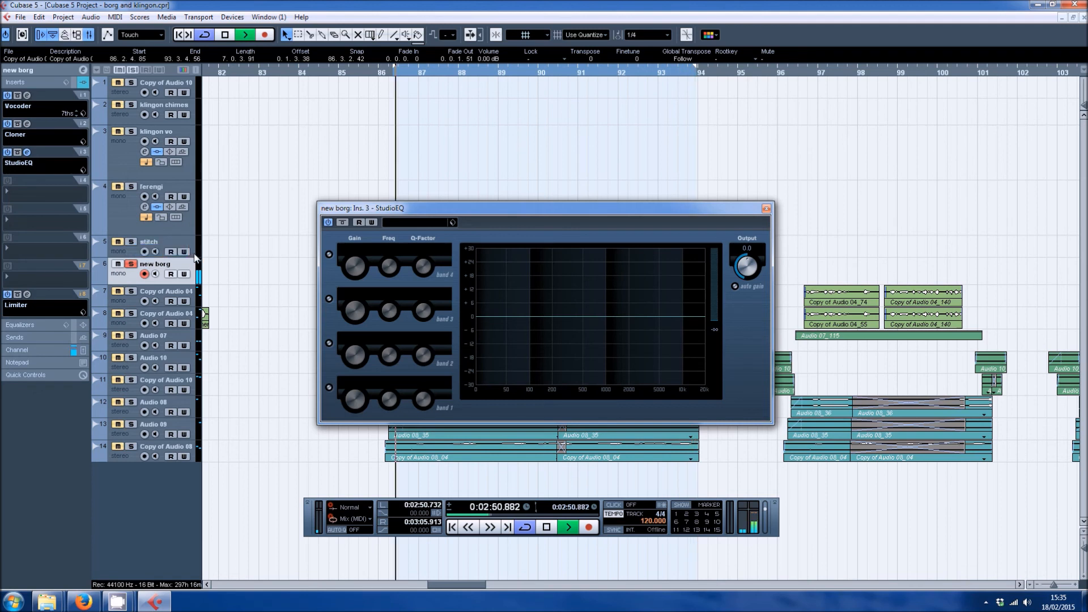
Step: Enable StudioEQ band 2 and cut it by 5.4 dB at 219 Hz with a Q-factor of 0.5
left_click(330, 343)
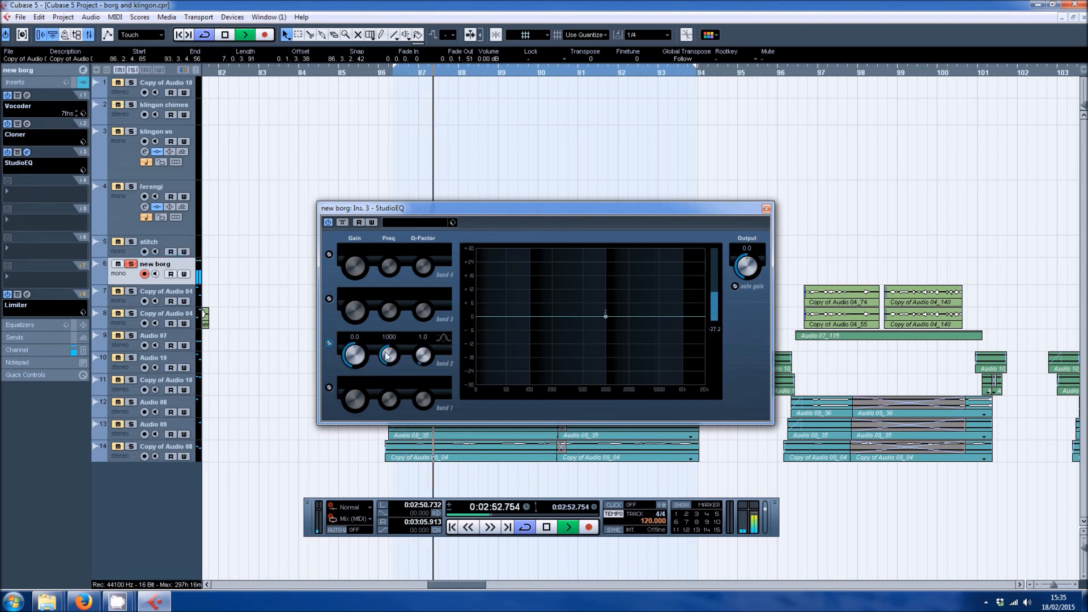
left_click_drag(600, 316, 594, 295)
left_click_drag(389, 350, 439, 347)
left_click_drag(609, 298, 554, 337)
left_click_drag(423, 355, 414, 361)
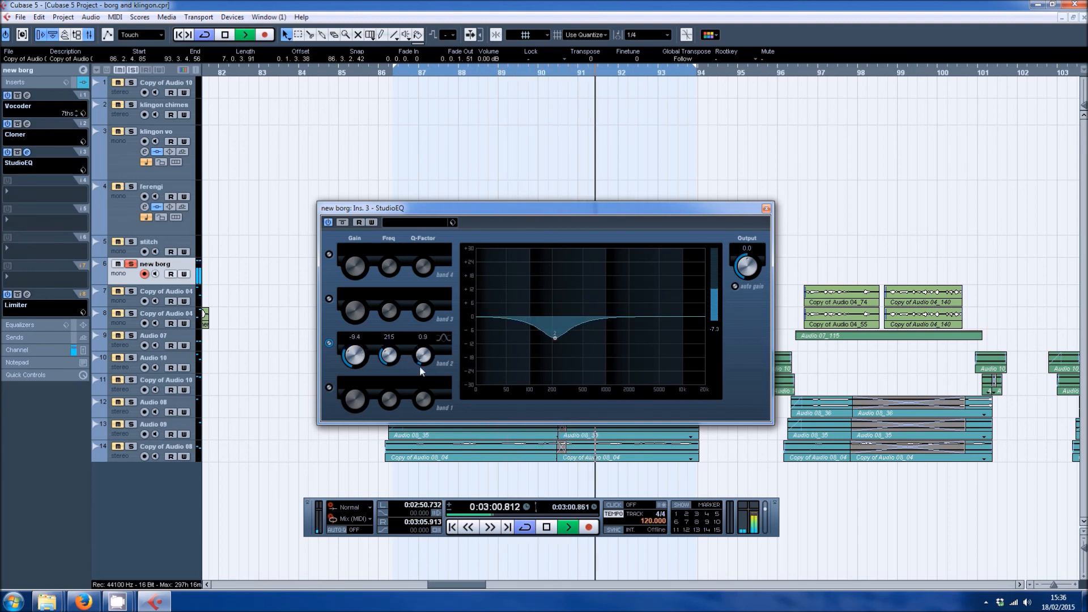
left_click_drag(426, 360, 427, 363)
left_click_drag(556, 327, 557, 331)
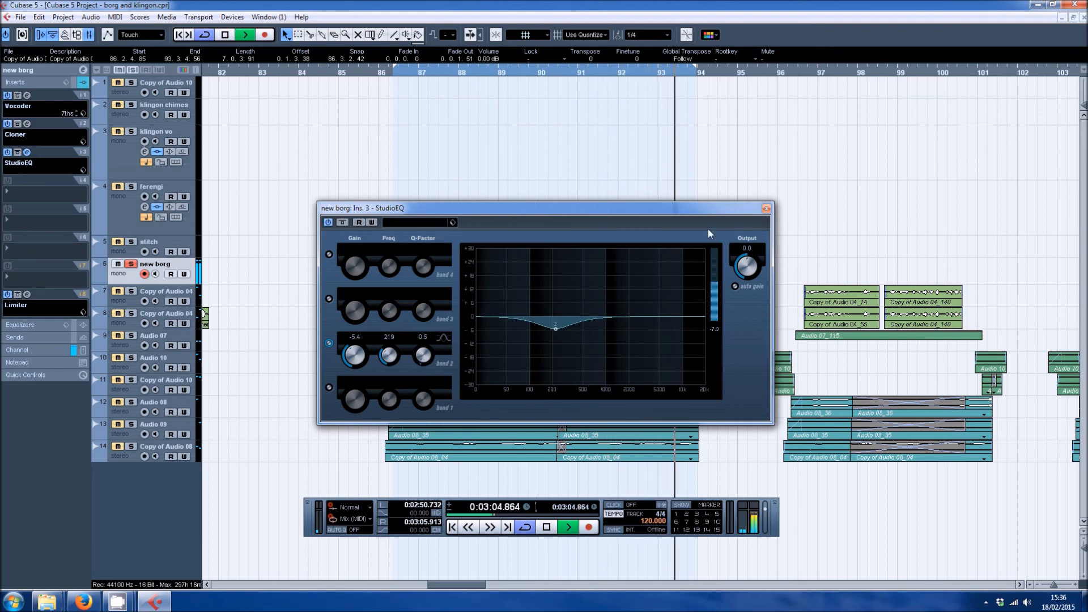
left_click(766, 210)
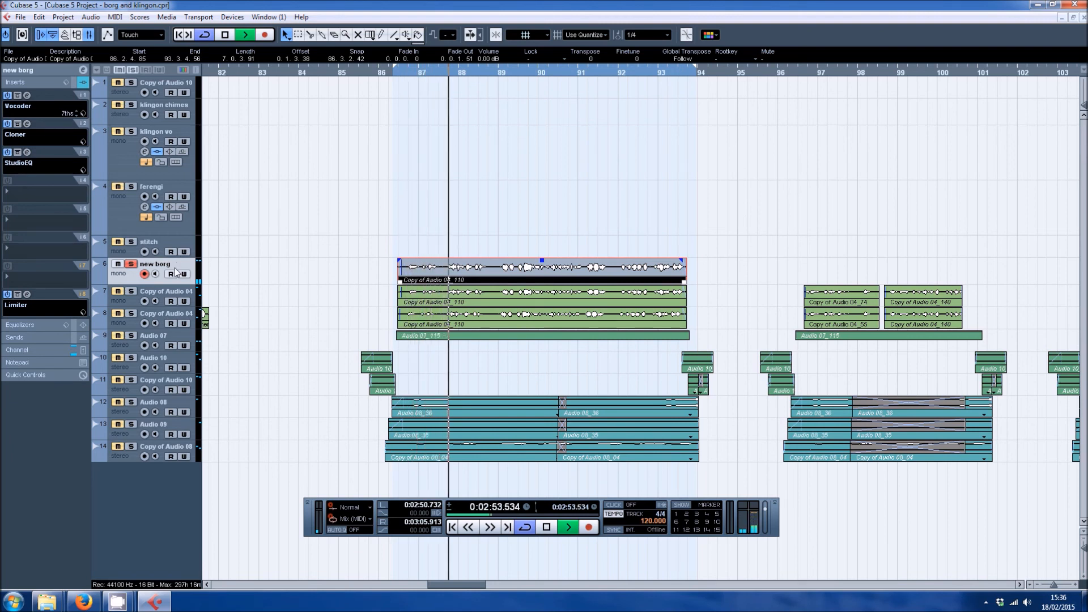
Step: Stop playback, pan new borg to the left, and duplicate the track with the copy panned to R85
key("space")
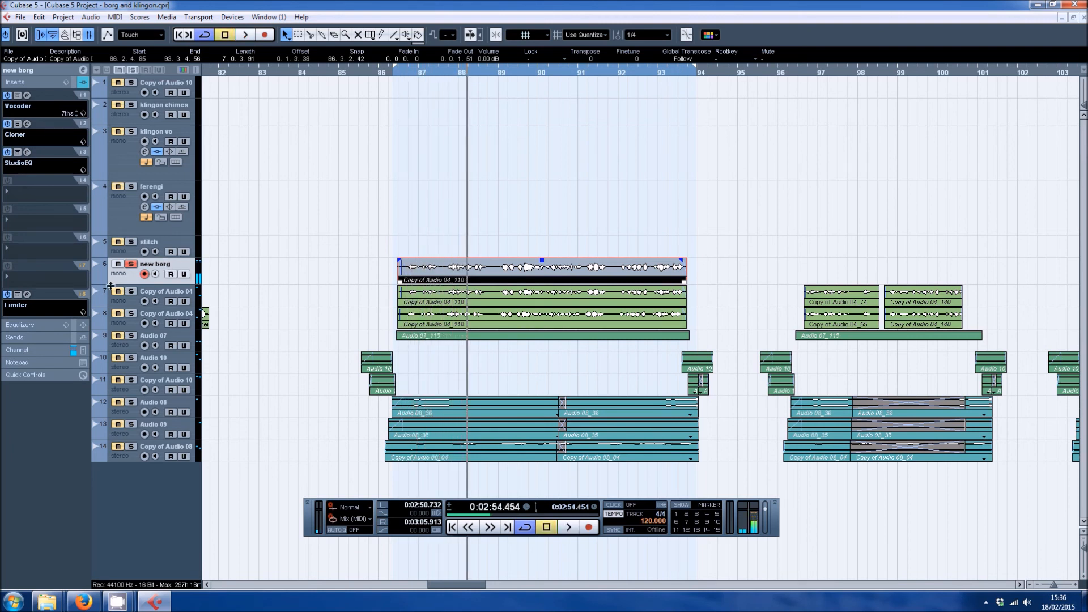
left_click(50, 71)
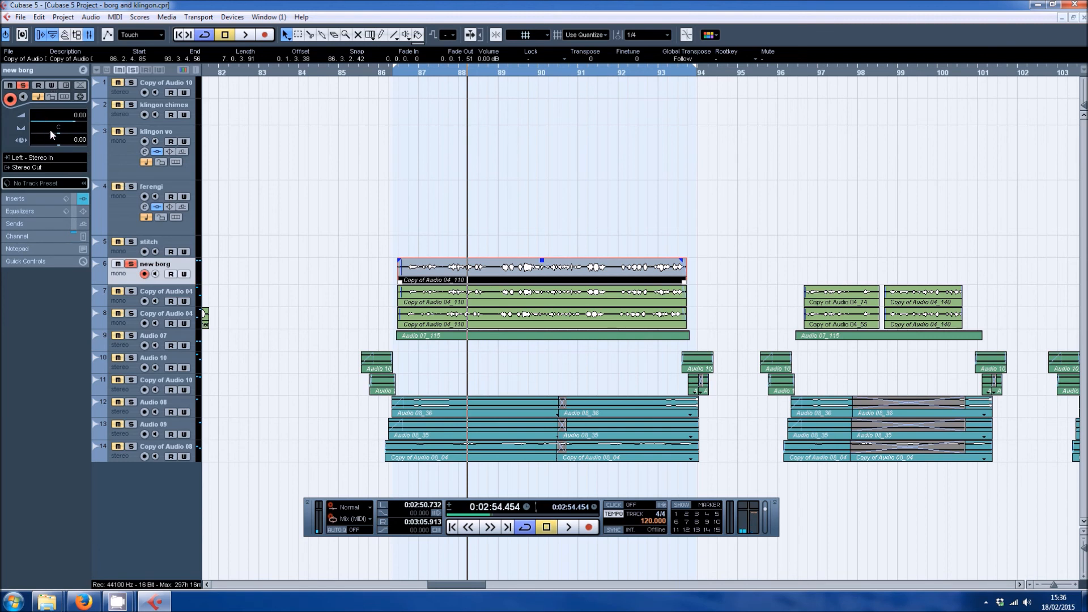
left_click_drag(42, 131, 33, 131)
right_click(163, 268)
left_click(203, 301)
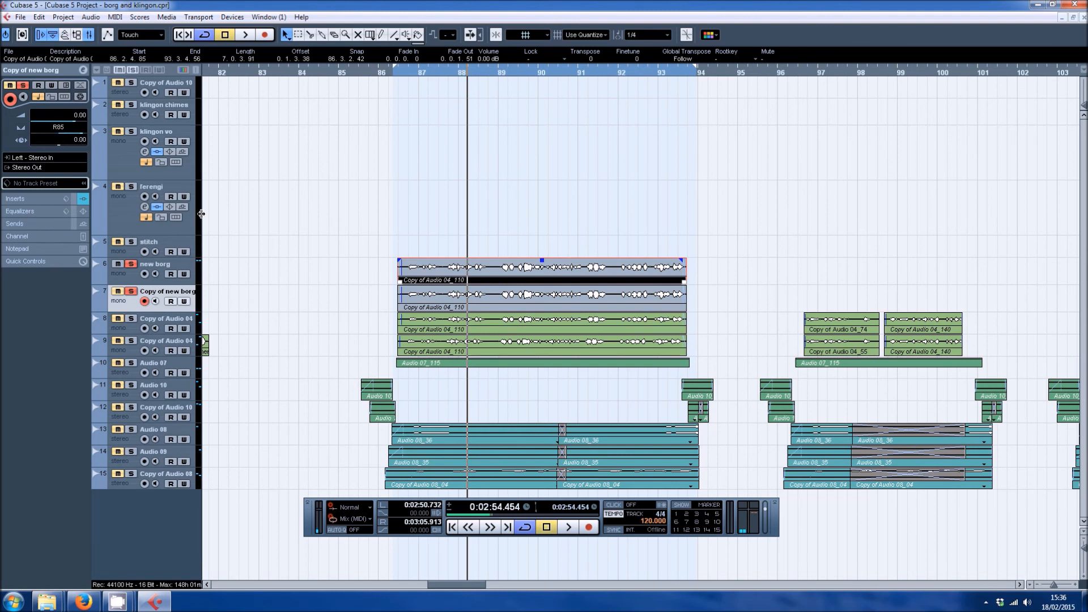
Step: During playback, set the duplicated track's Vocoder to 99% bandwidth with a 66 Hz to 3433 Hz frequency range
key("space")
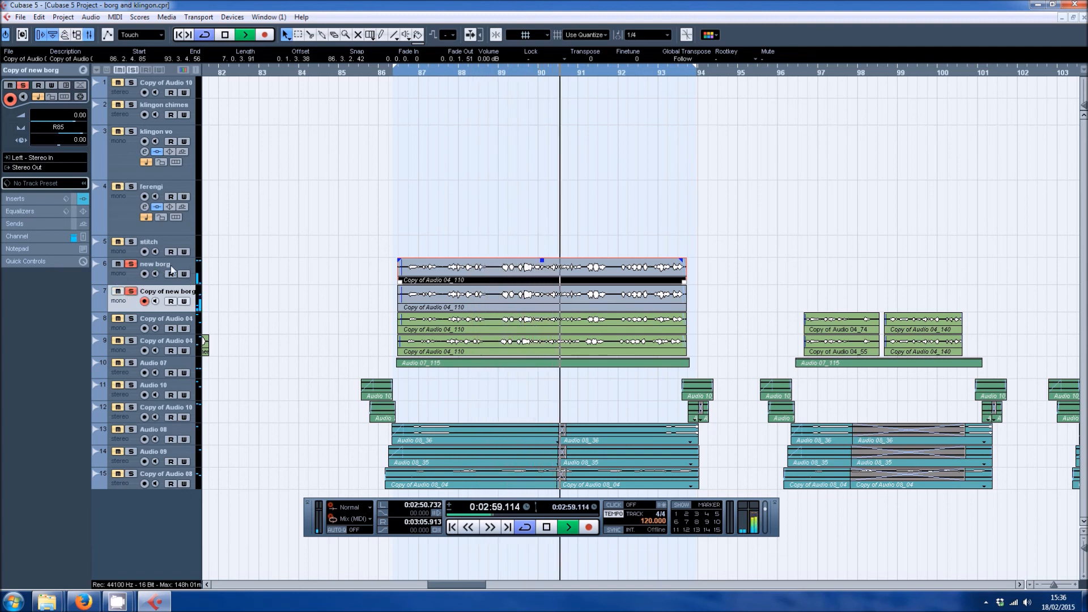
left_click(28, 199)
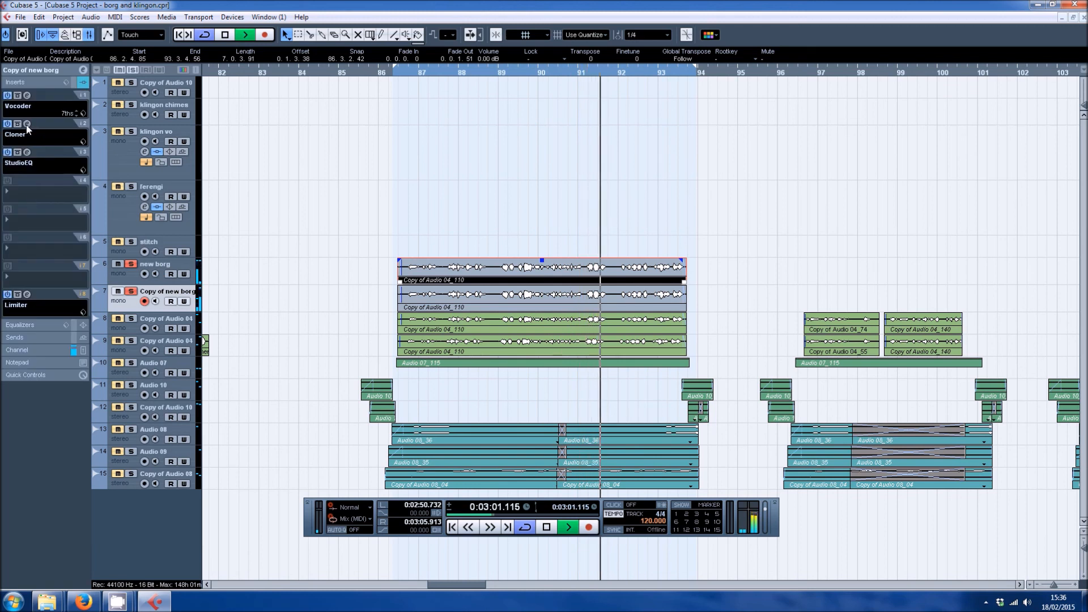
left_click(26, 95)
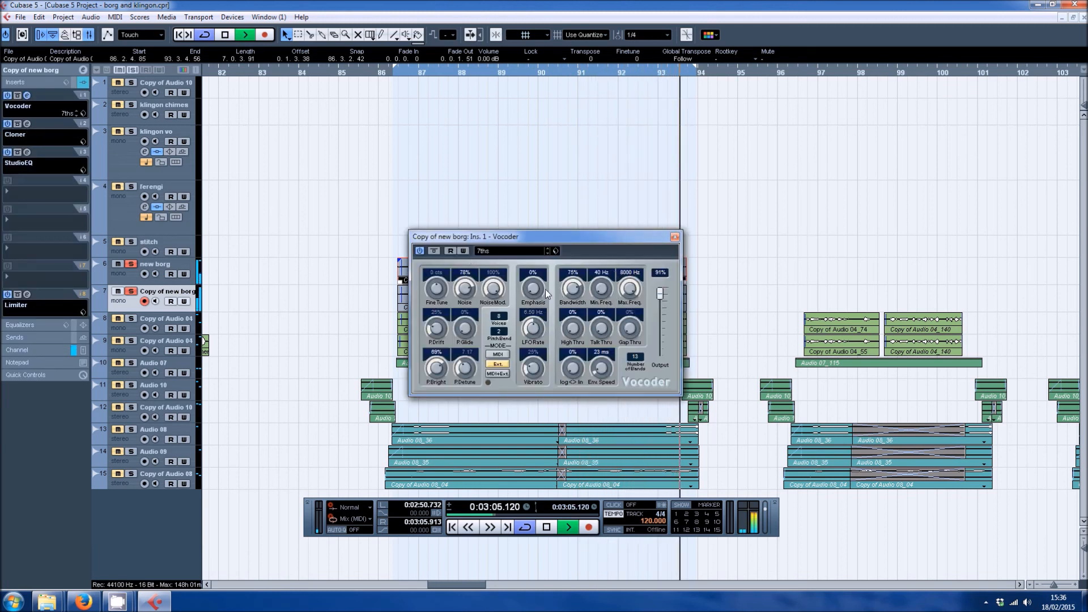
left_click_drag(576, 288, 607, 275)
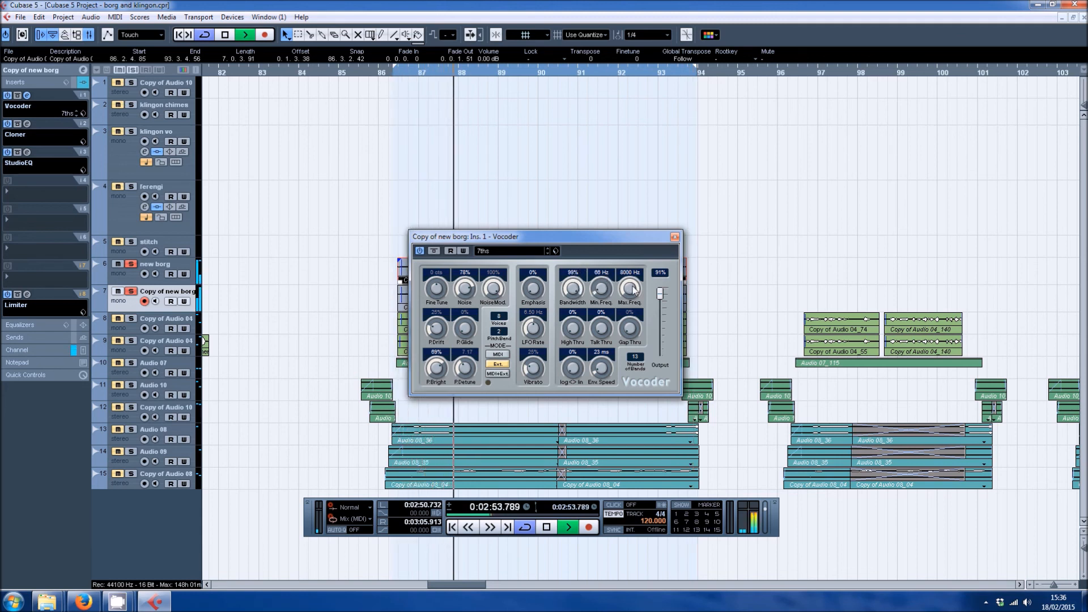
left_click_drag(647, 329, 646, 318)
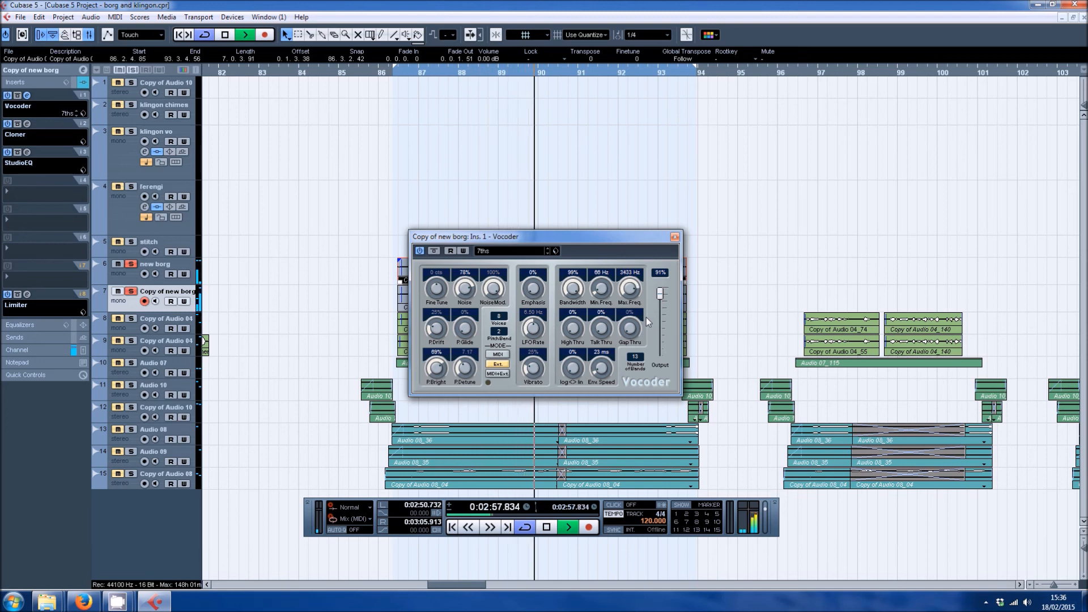
left_click(674, 238)
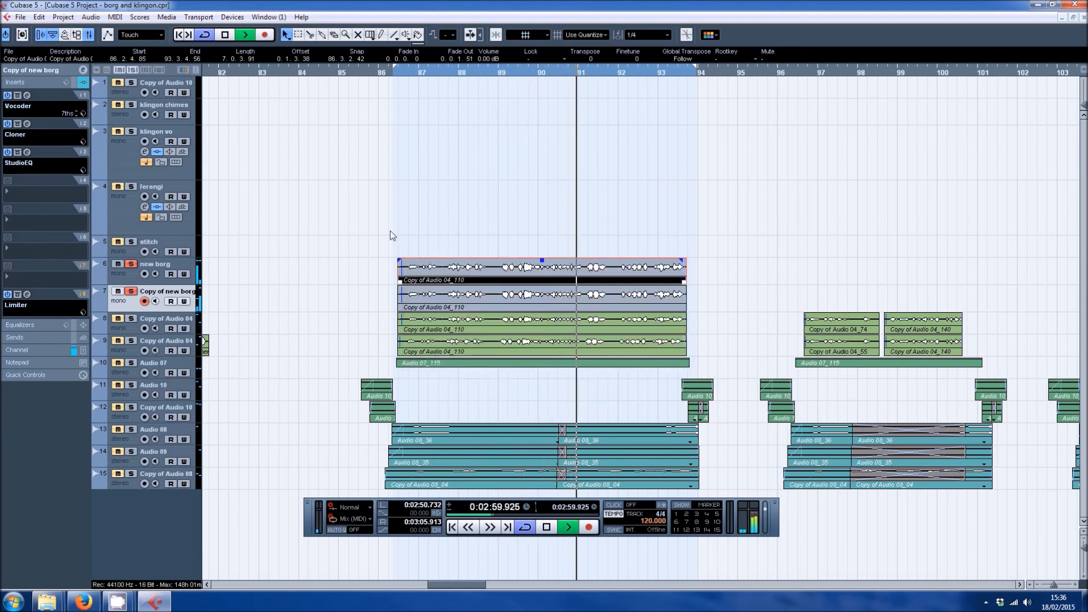
Step: Set the duplicated track's Cloner to 3 voices, with the second detune at -43 and delays of 28, 31 and 11
left_click(28, 123)
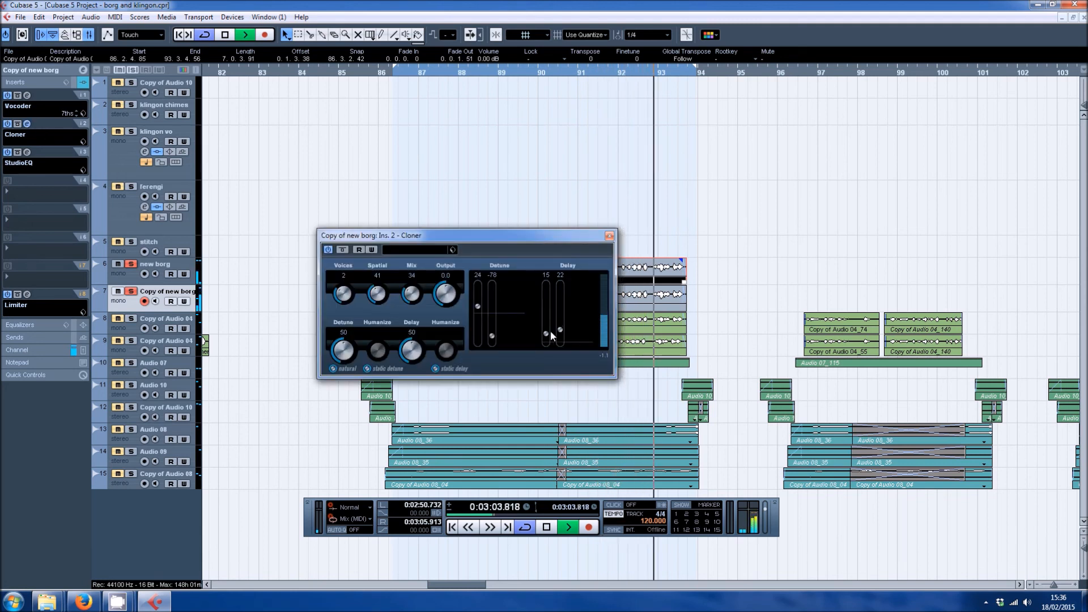
left_click_drag(343, 268, 343, 261)
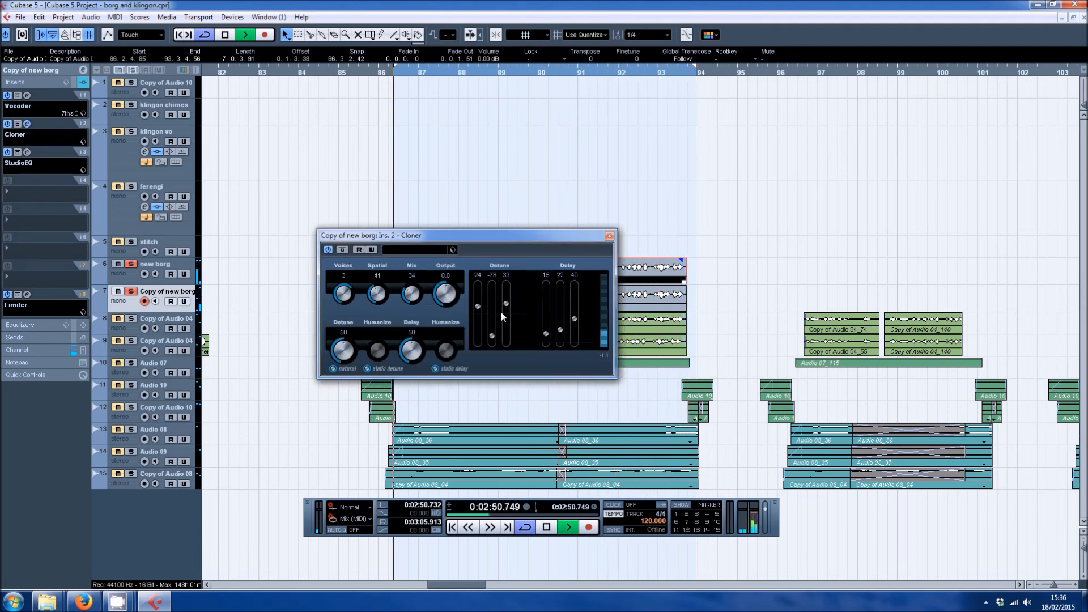
left_click_drag(493, 335, 492, 325)
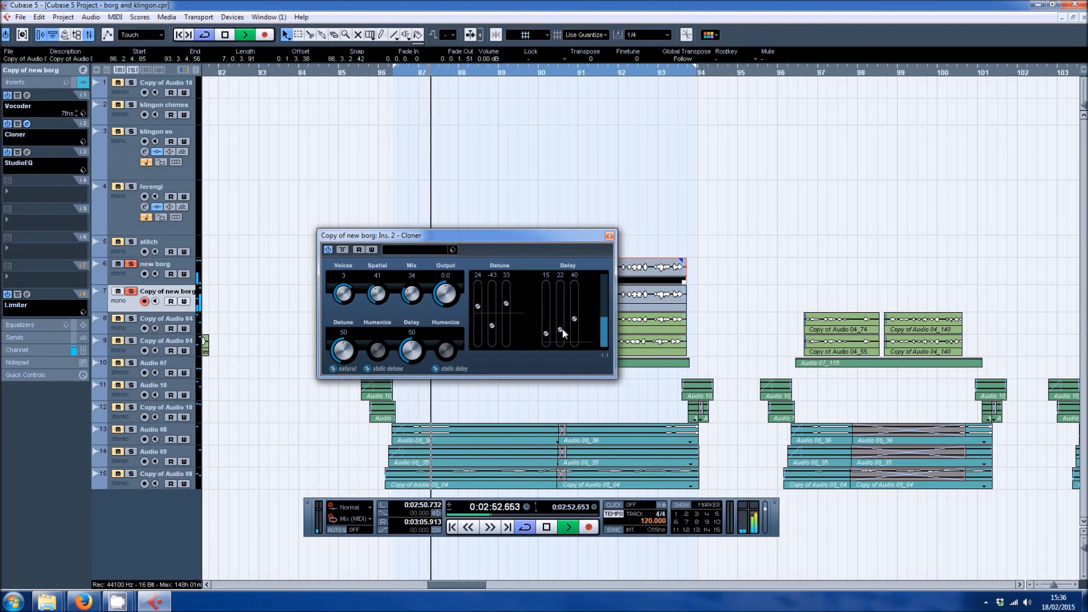
left_click_drag(576, 320, 544, 306)
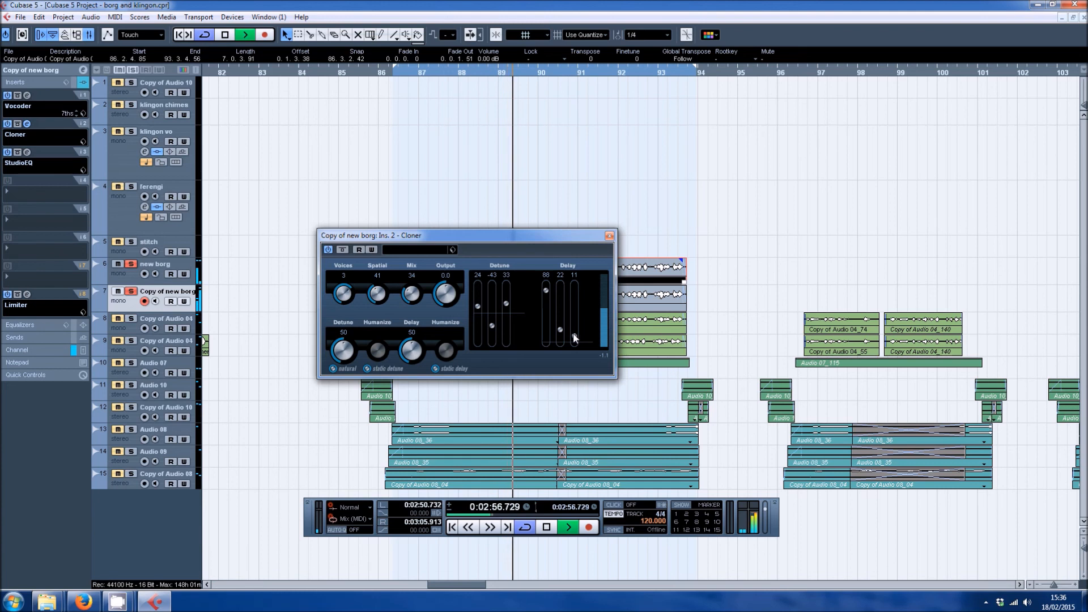
left_click_drag(546, 293, 563, 324)
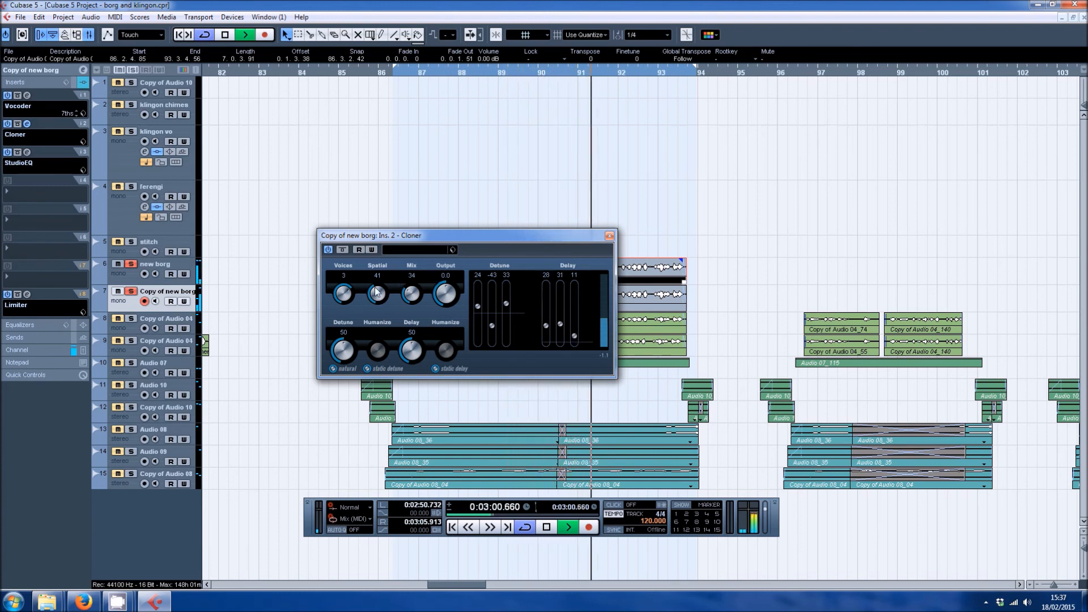
Step: Reduce the duplicated track's Cloner to 2 voices and lower its mix to 25
left_click_drag(344, 306, 356, 327)
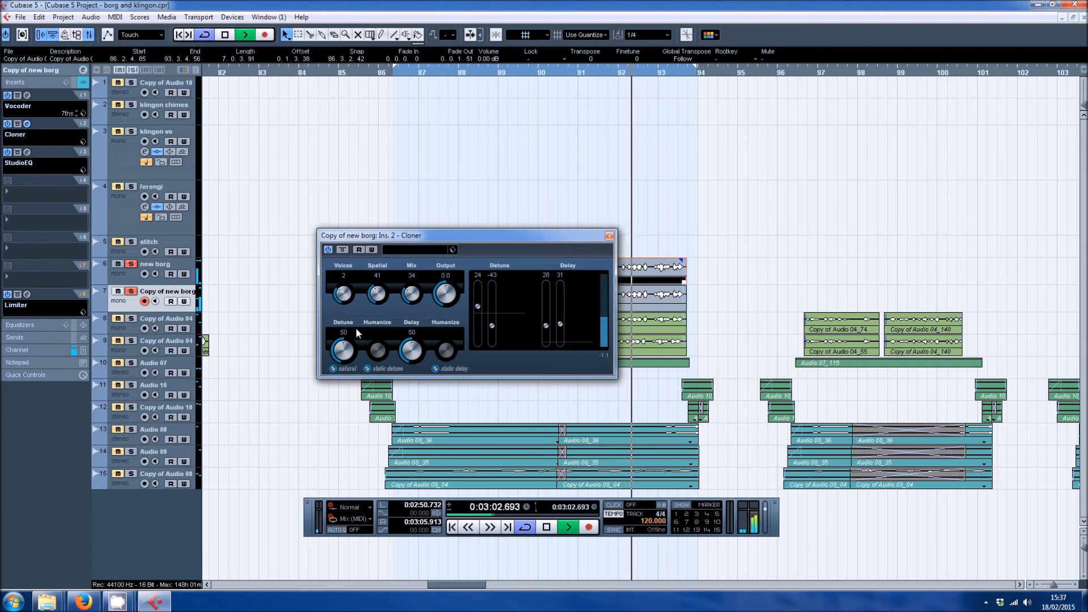
mouse_move(410, 299)
left_mouse_down()
mouse_move(417, 257)
mouse_move(419, 301)
left_mouse_up()
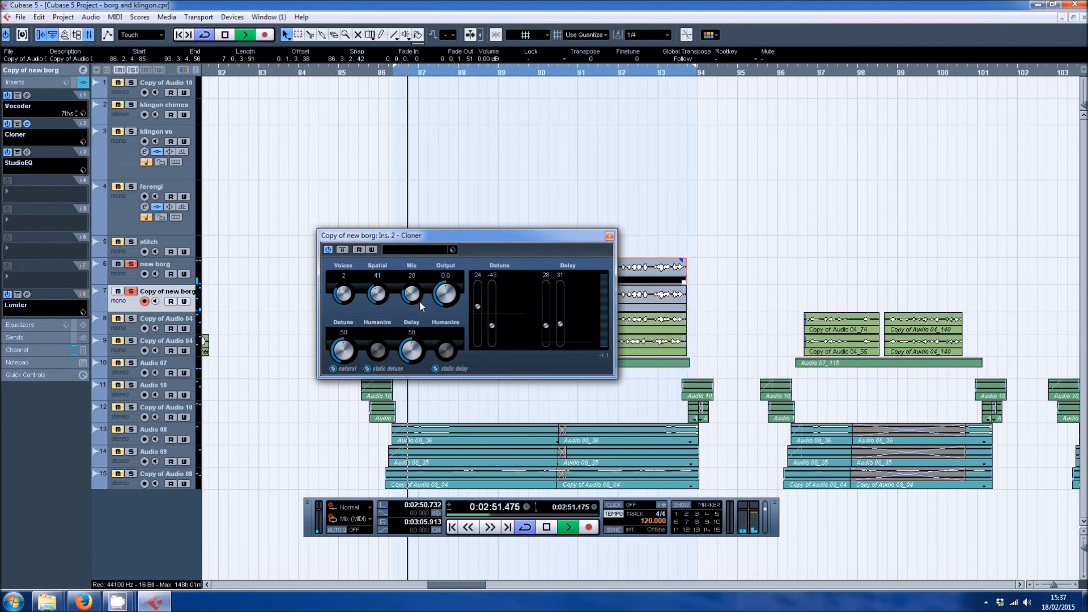
left_click_drag(420, 301, 422, 308)
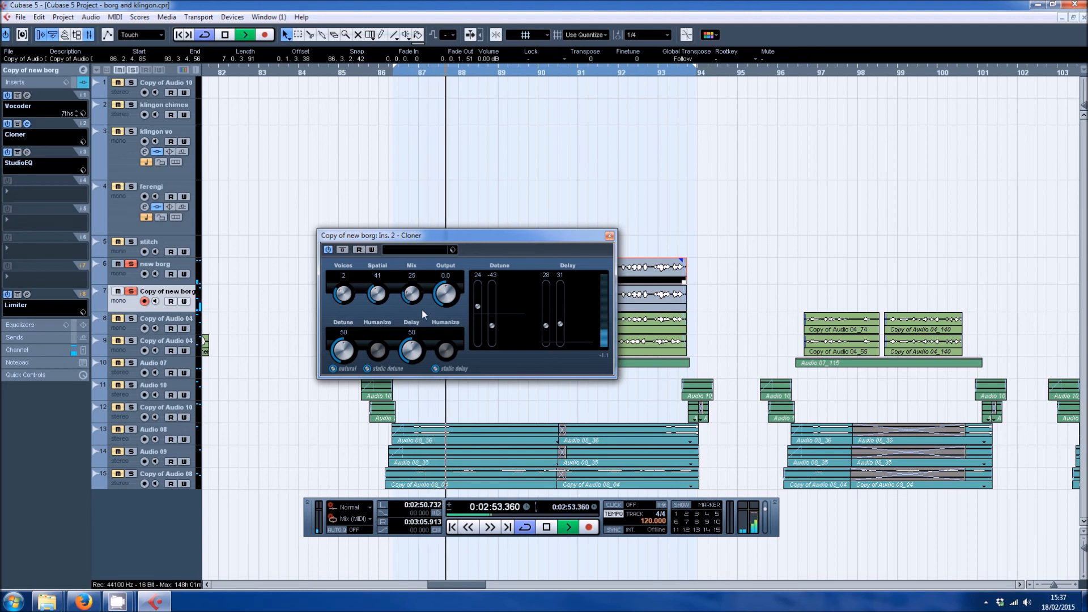
left_click(609, 236)
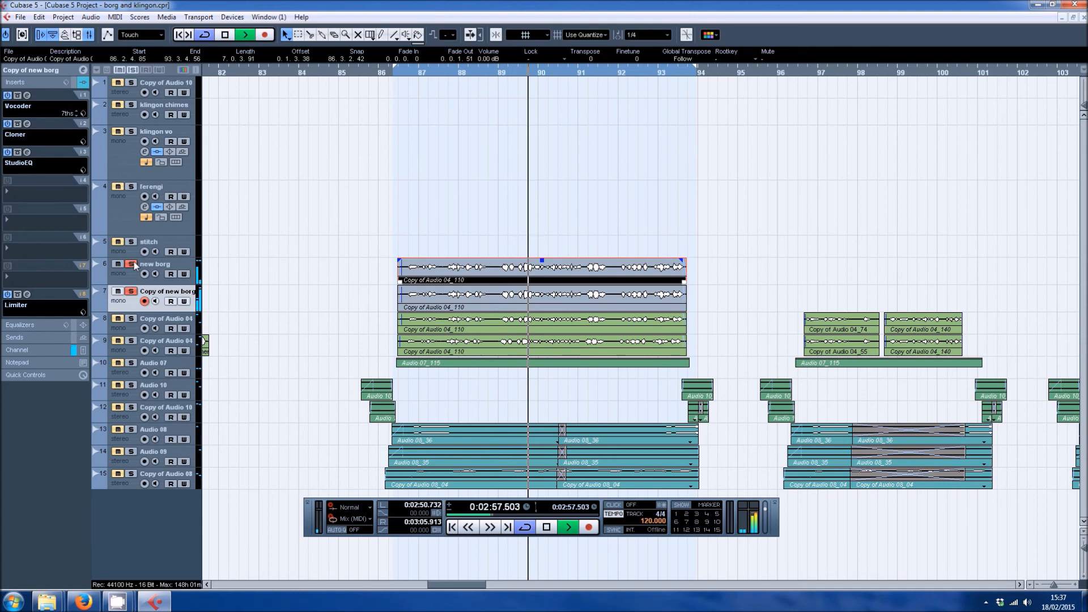
Step: Unsolo Copy of new borg to hear new borg alone, and examine new borg's Vocoder settings
left_click(133, 292)
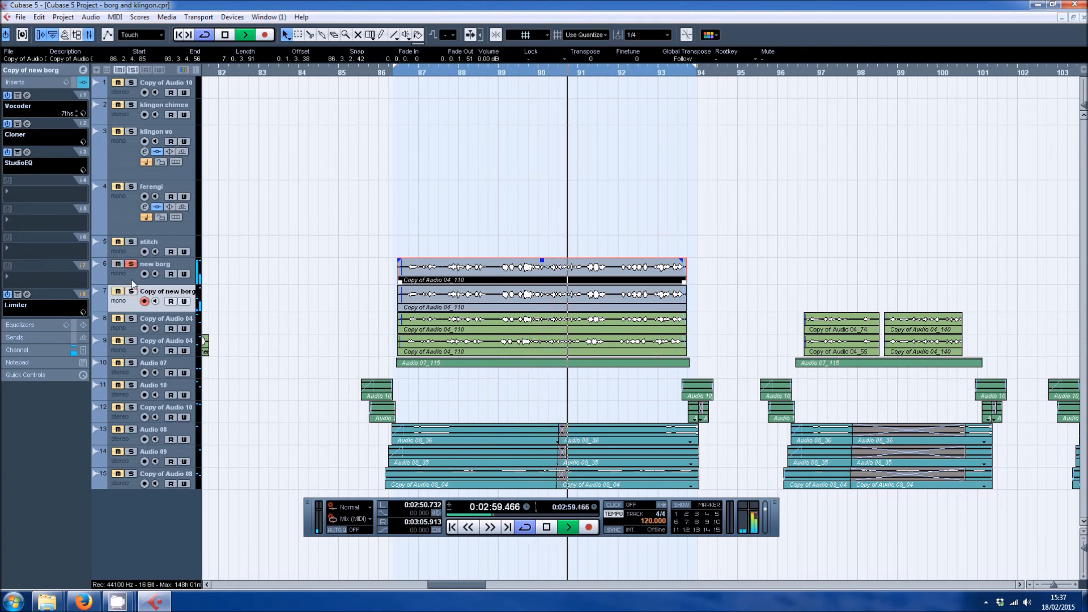
left_click(129, 276)
left_click(27, 95)
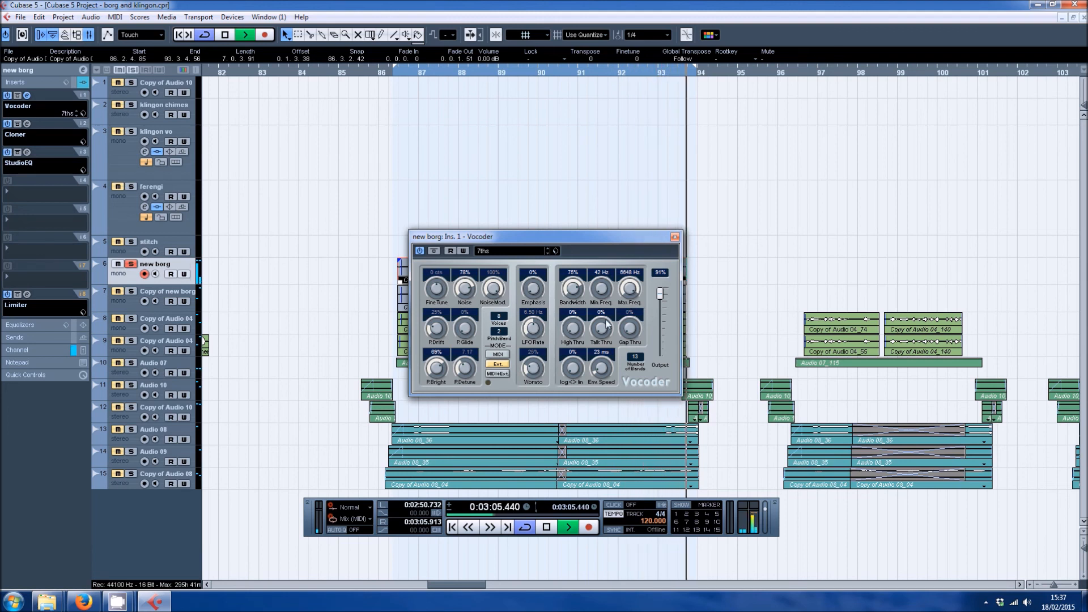
left_click(674, 237)
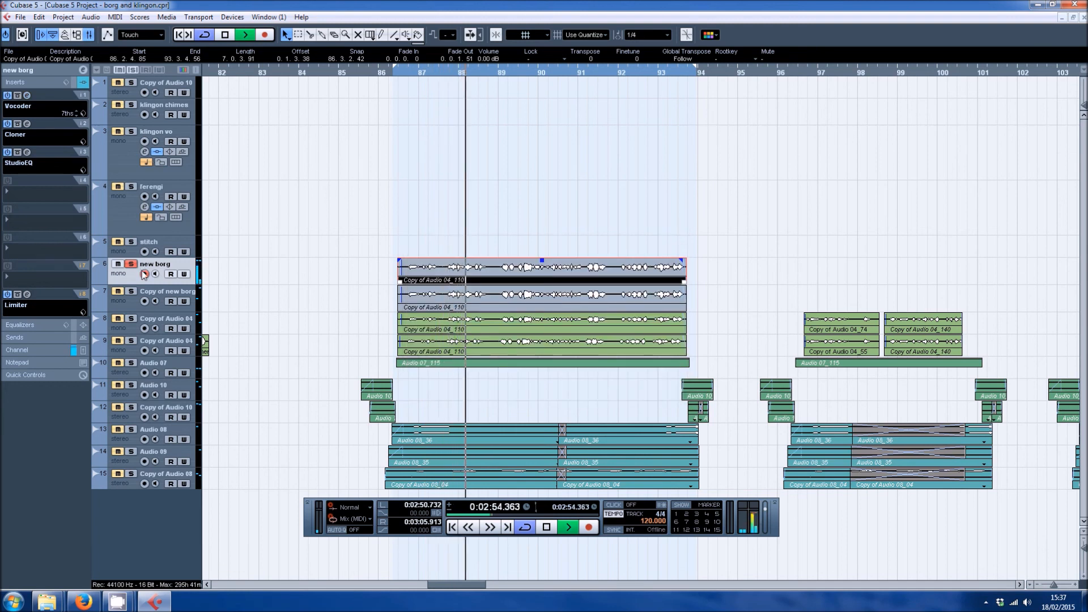
Step: Solo Copy of new borg again and raise its Vocoder's maximum frequency to about 5573 Hz during playback
left_click(131, 292)
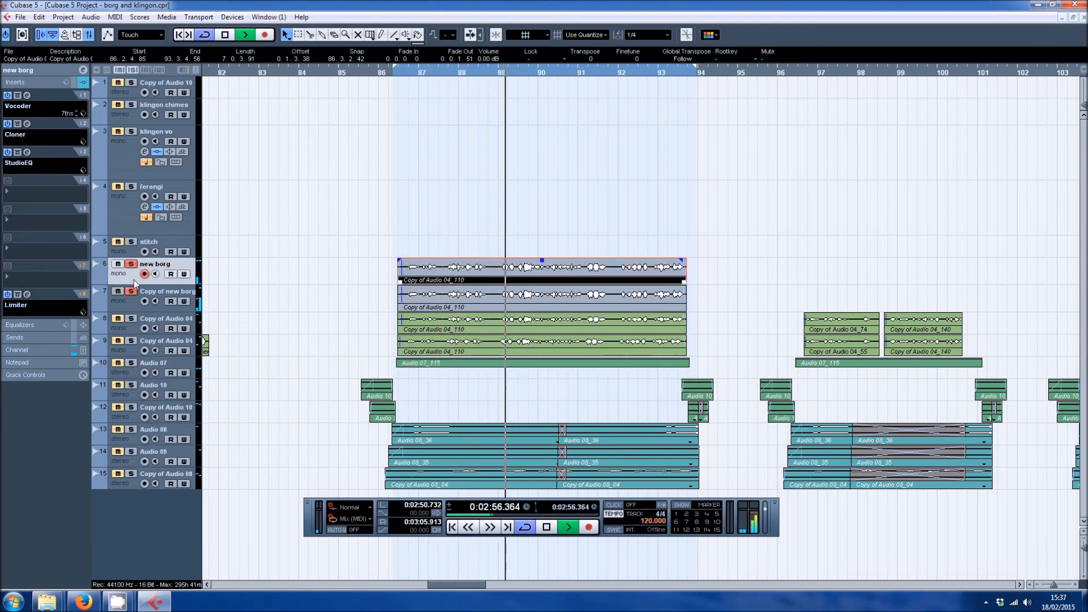
left_click(125, 309)
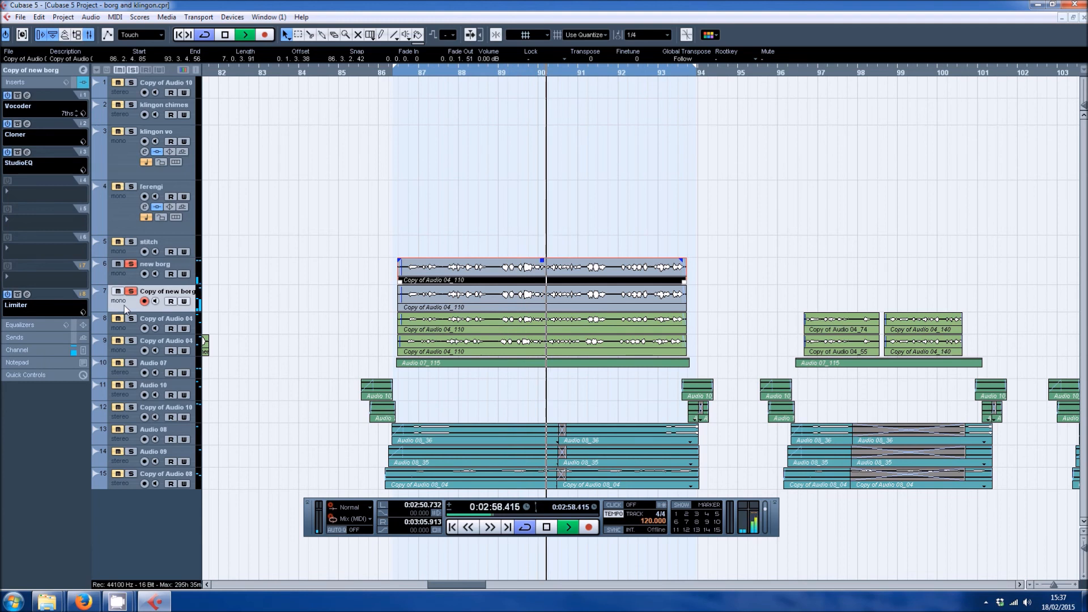
left_click(26, 97)
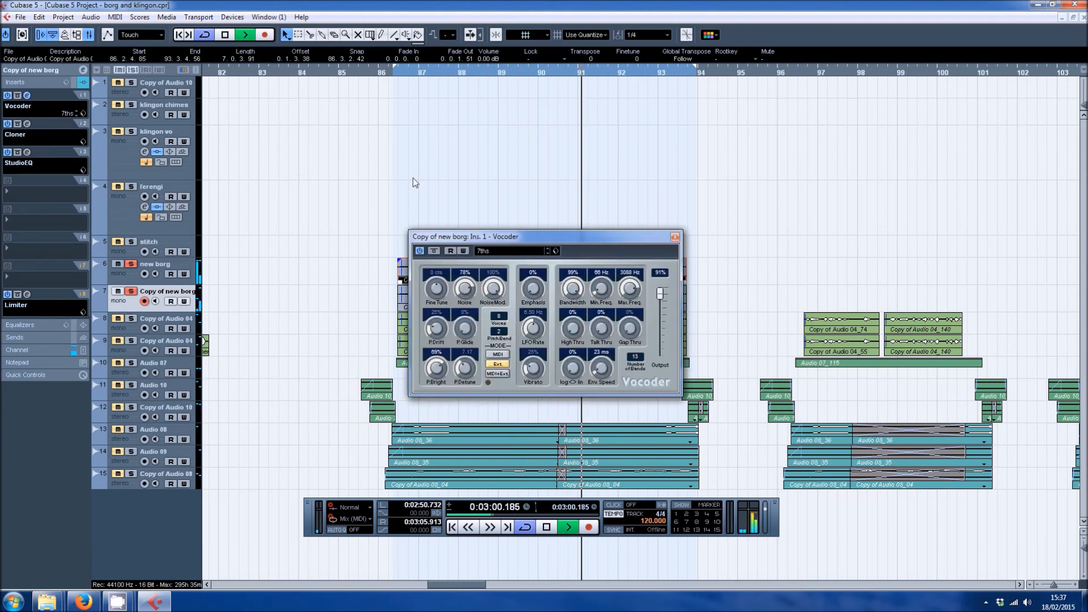
left_click_drag(638, 290, 636, 285)
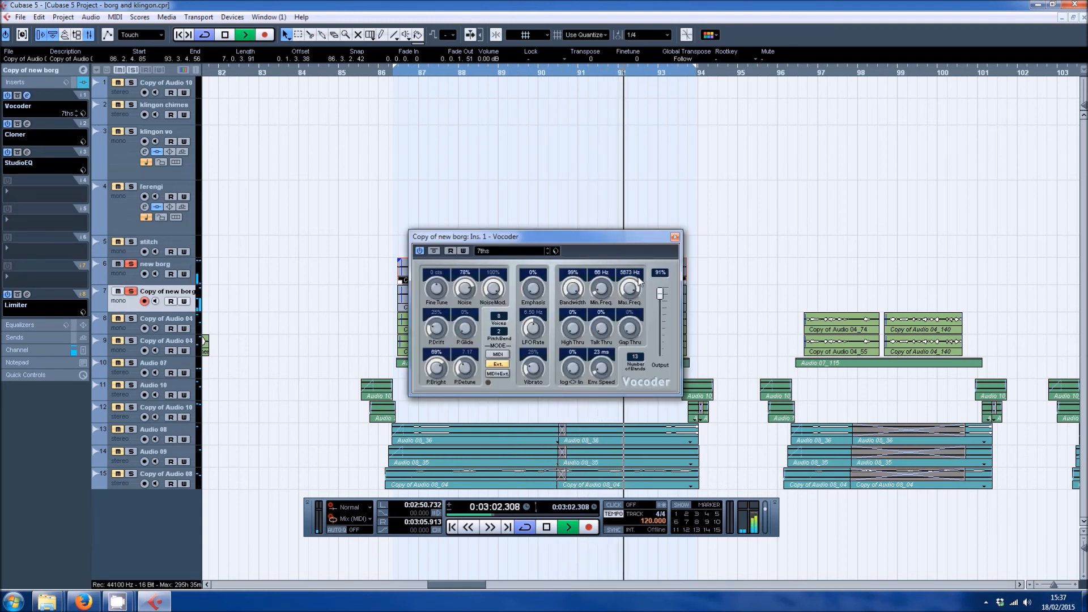
left_click_drag(639, 277, 637, 278)
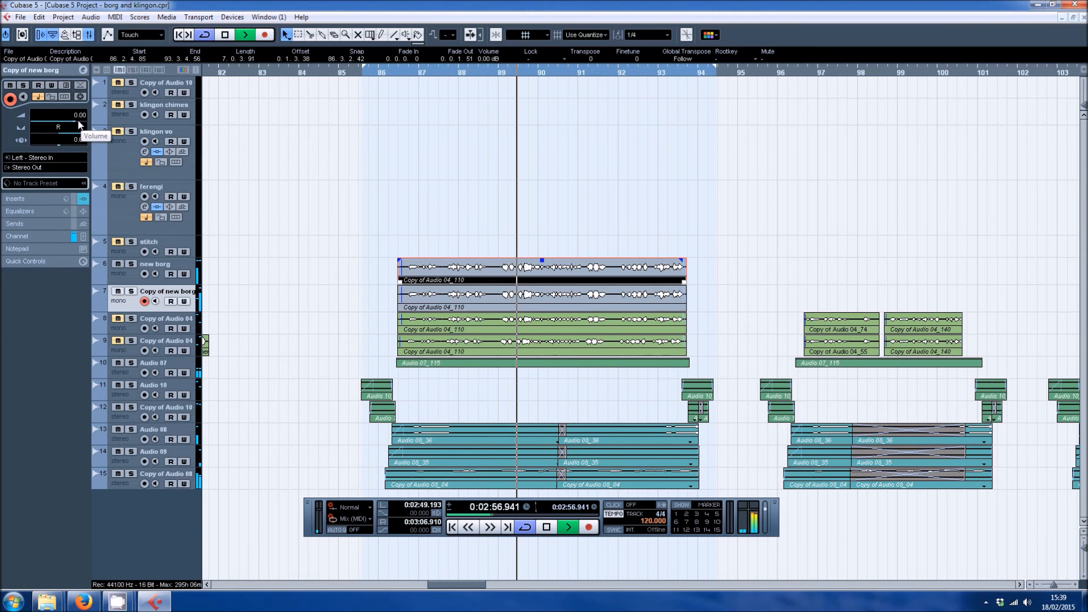
Step: Set the volume of Copy of new borg to 6.02 and new borg to 4.60, and stop playback
left_click_drag(80, 125, 87, 125)
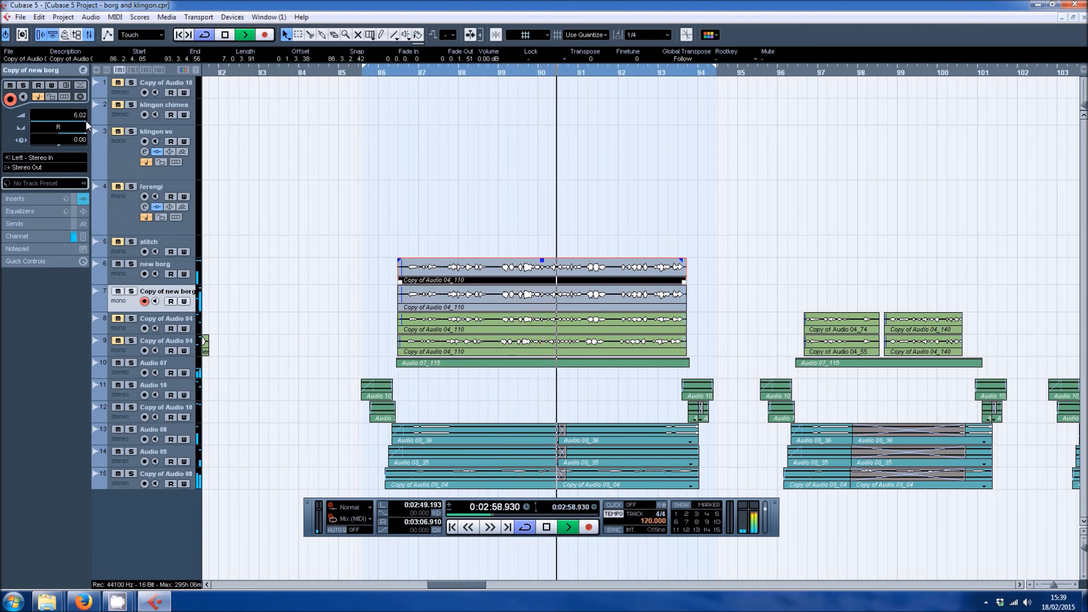
key("Up")
left_click_drag(76, 121, 82, 122)
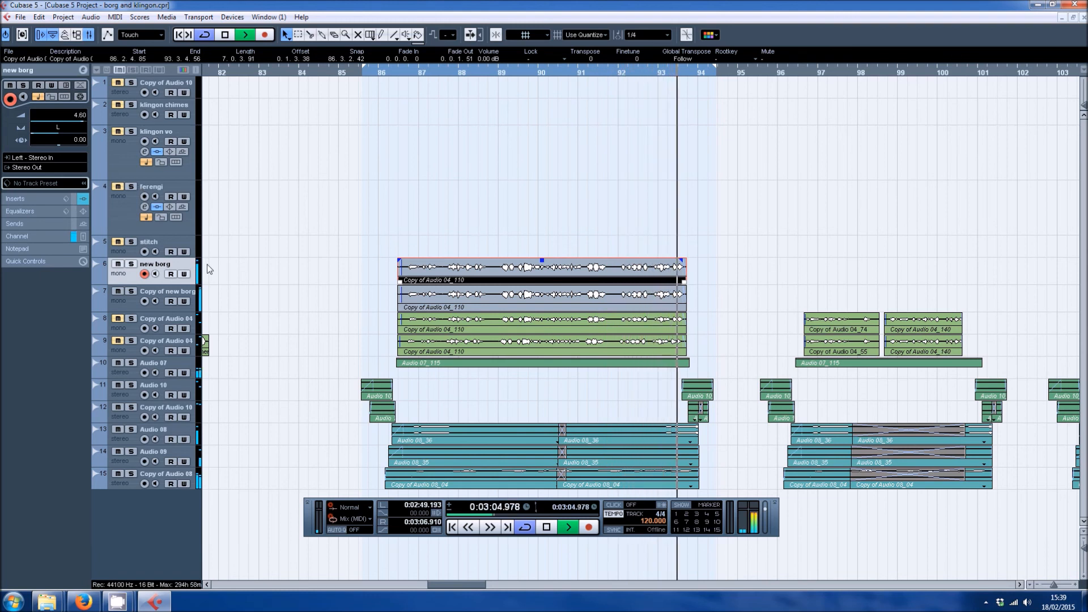
key("space")
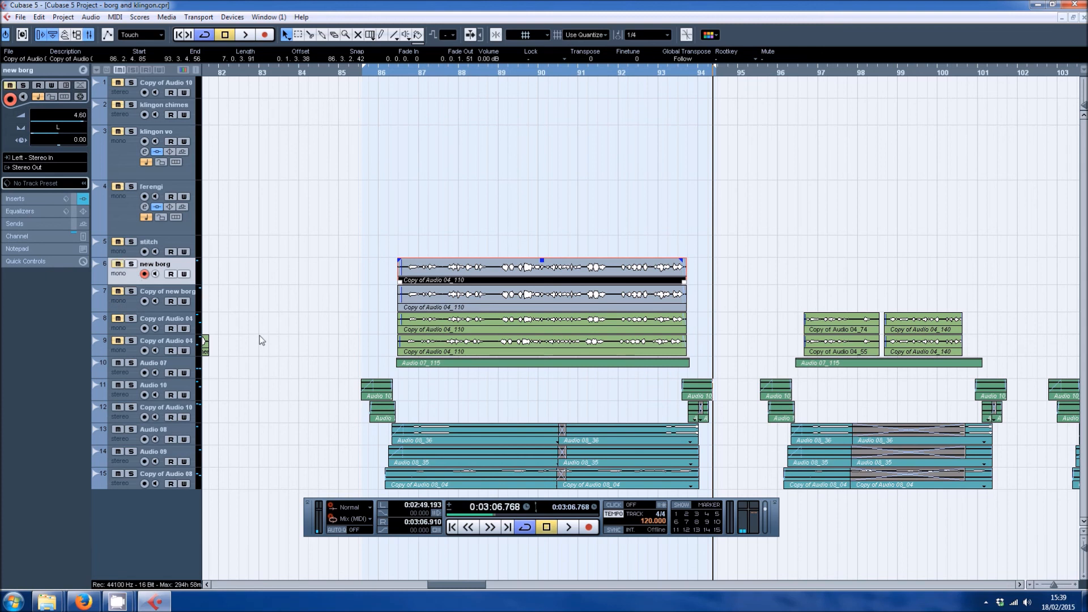
Step: Solo the Audio 10 track and play its clip from just before bar 86
left_click(365, 72)
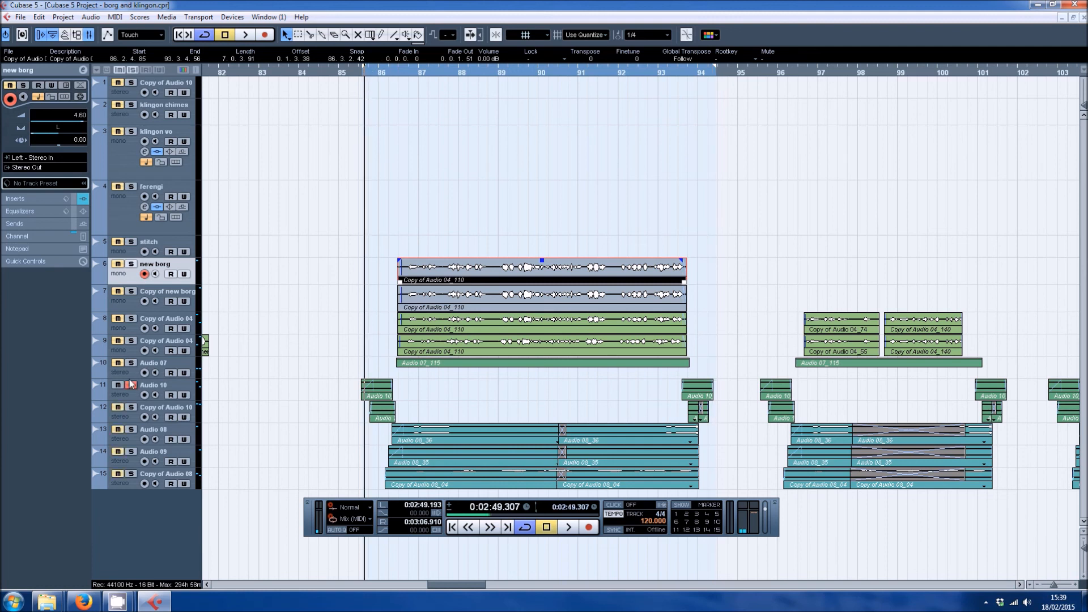
key("space")
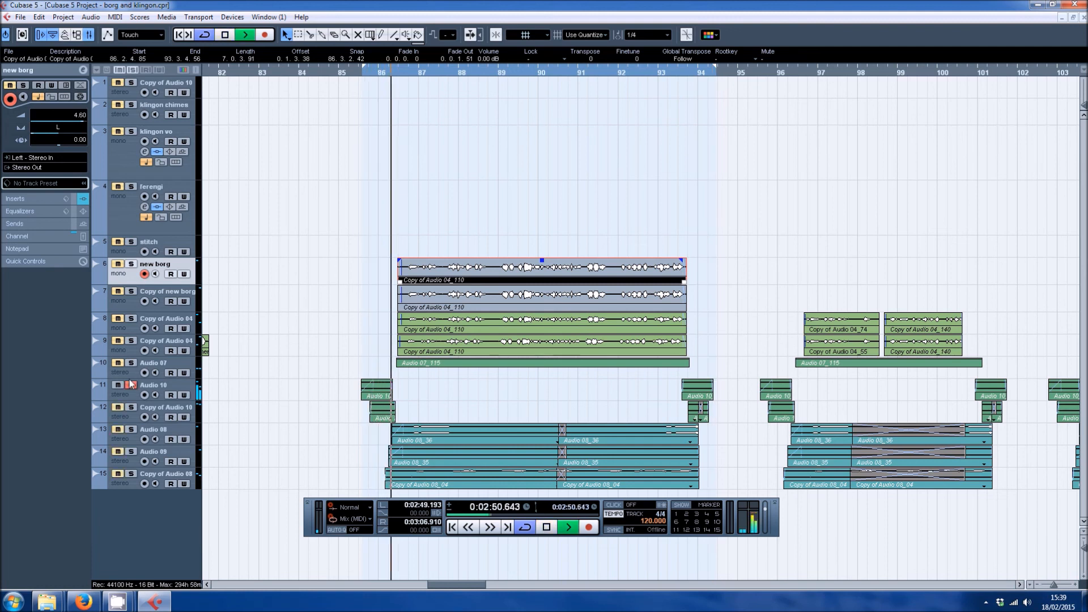
key("space")
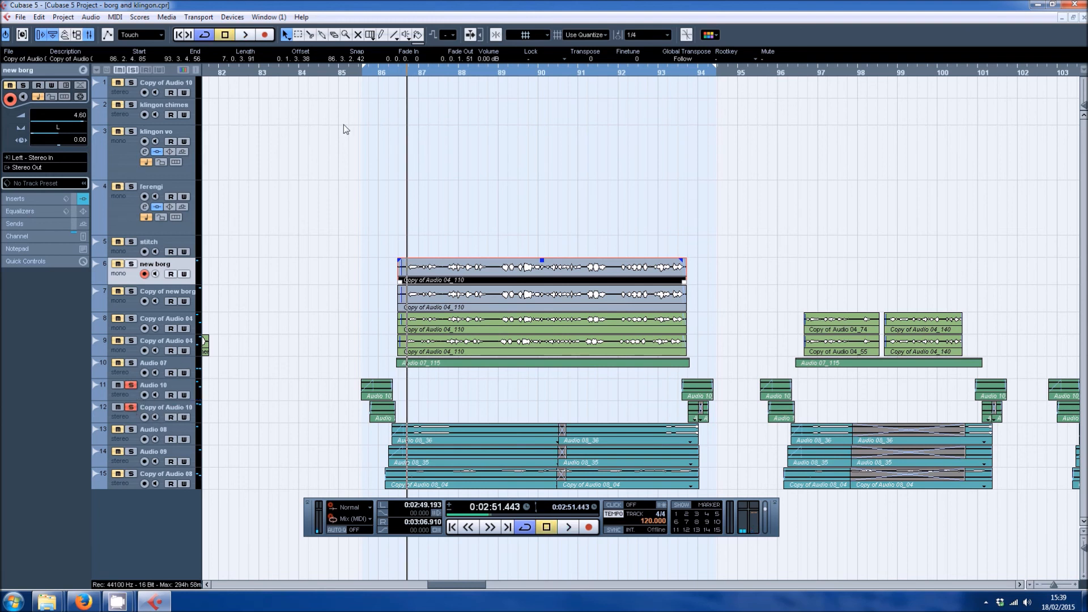
Step: Replay the opening clips of Audio 10 and Copy of Audio 10, both soloed, from just before bar 86
left_click(362, 72)
key("space")
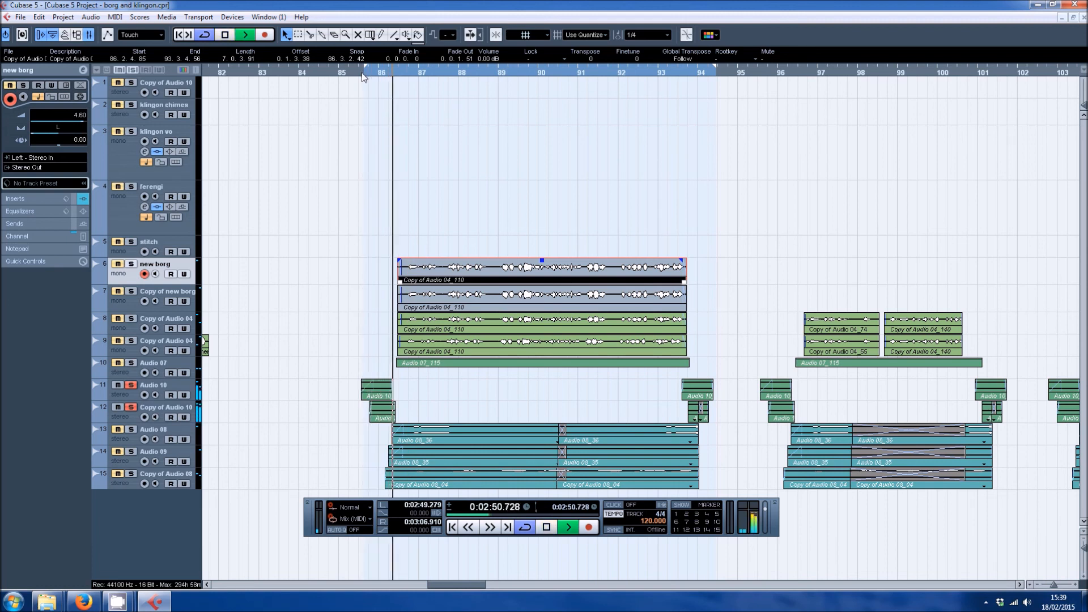
key("space")
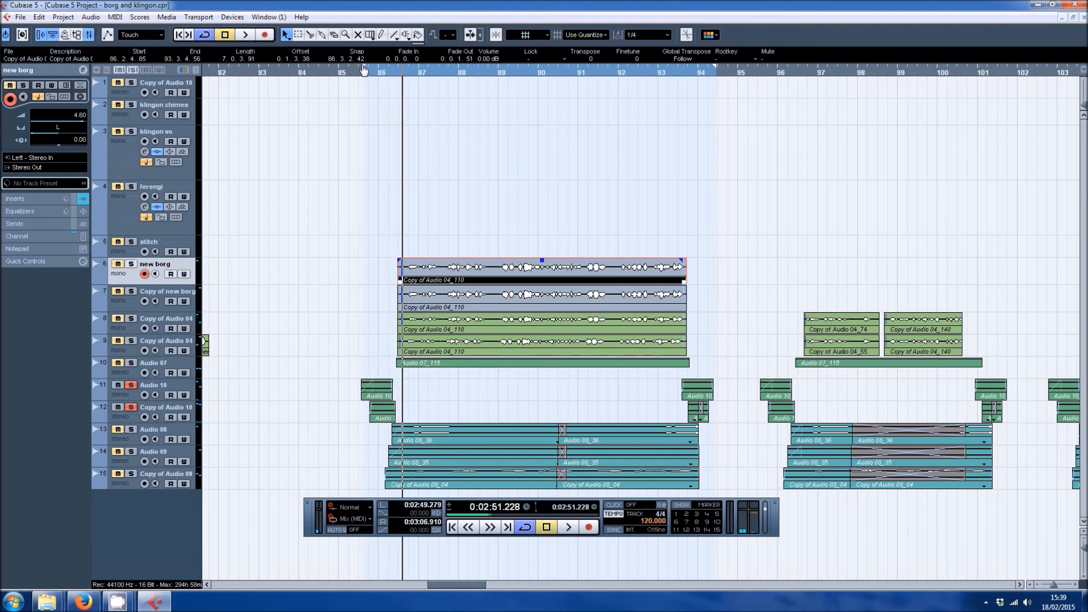
left_click(365, 72)
key("space")
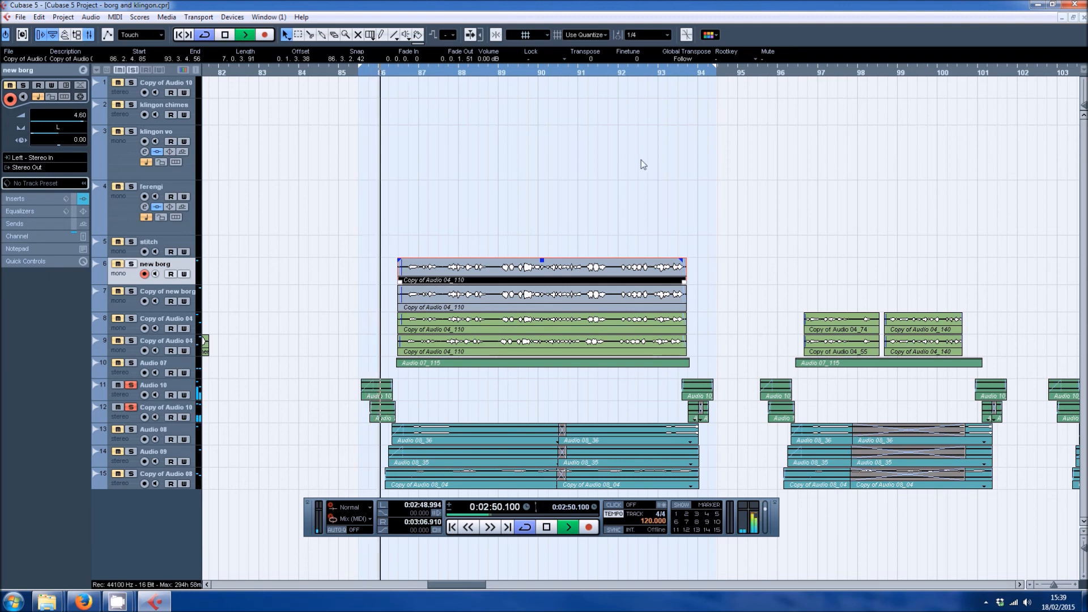
Step: Listen to the closing clips of the two soloed Audio 10 tracks from just before bar 94, and stop playback
key("space")
left_click(688, 70)
key("space")
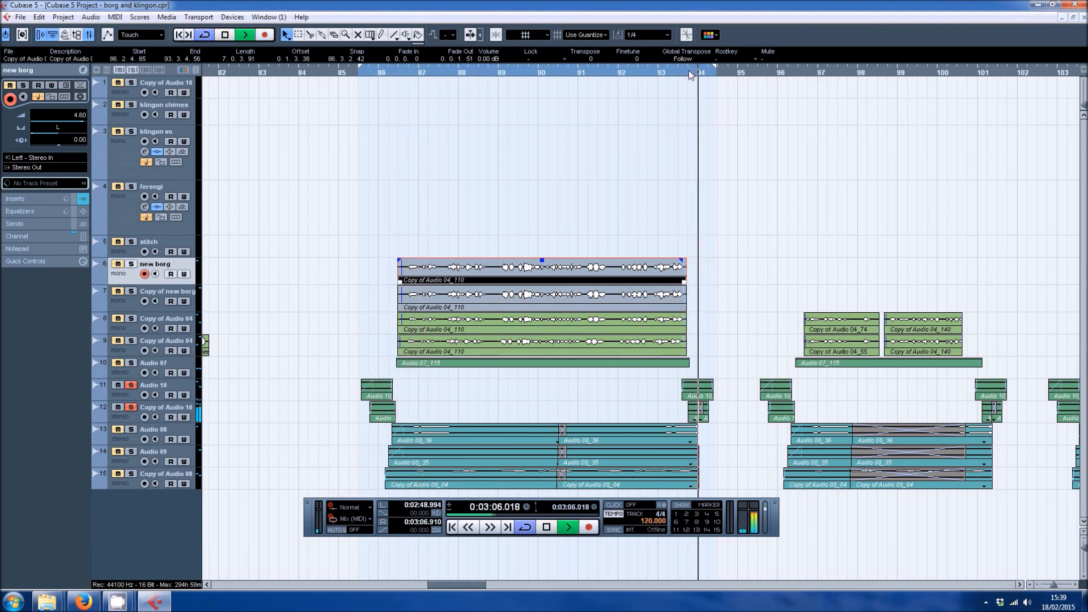
left_click(689, 71)
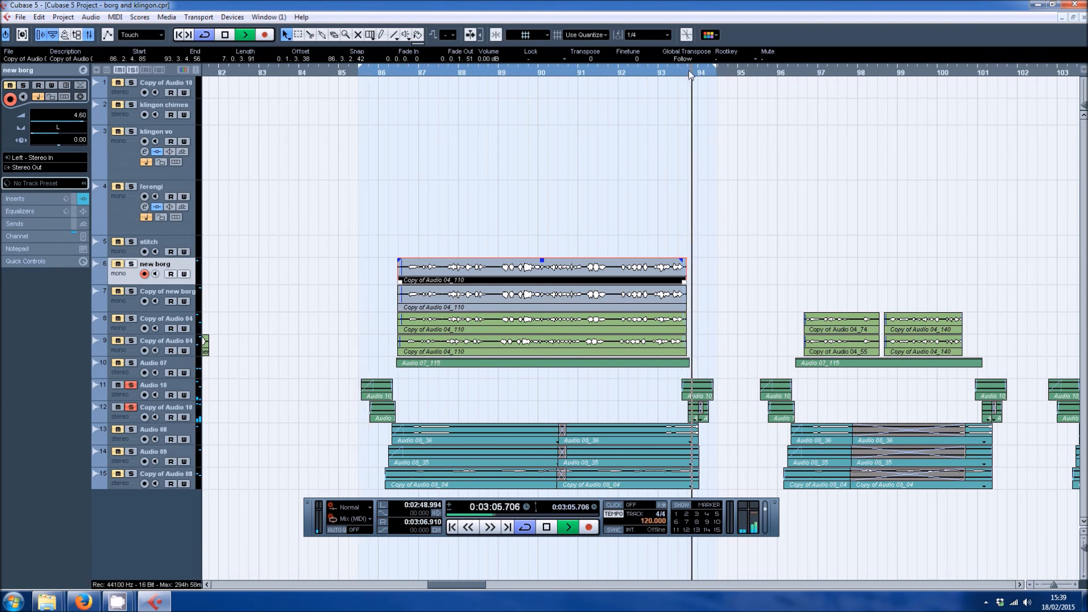
key("space")
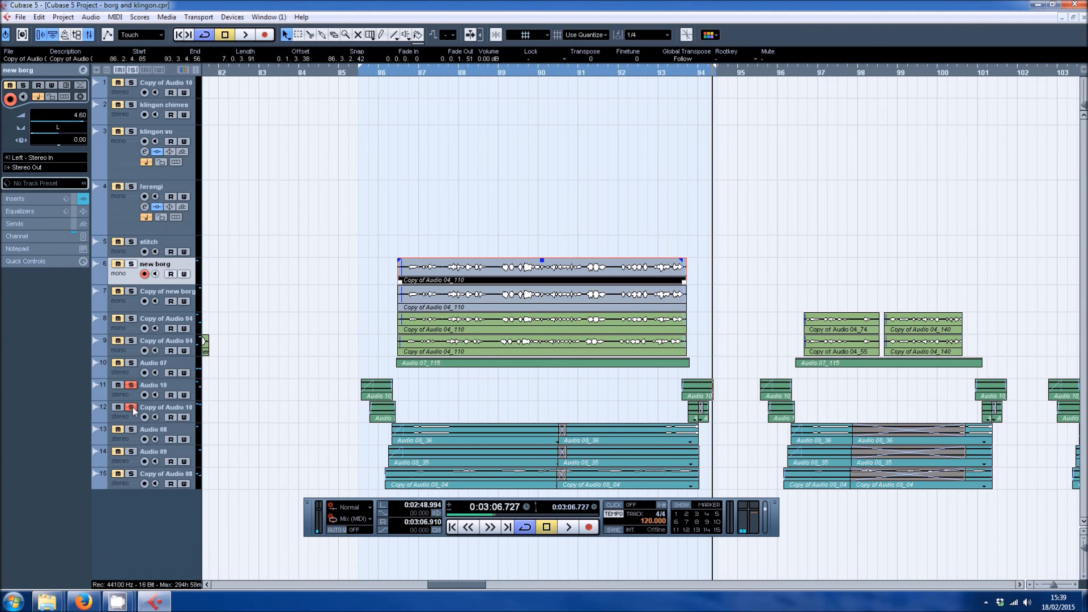
Step: Solo Copy of Audio 08 and play it from around bar 86, comparing its Flanger insert bypassed and active
left_click(135, 487)
left_click(387, 72)
left_click(22, 199)
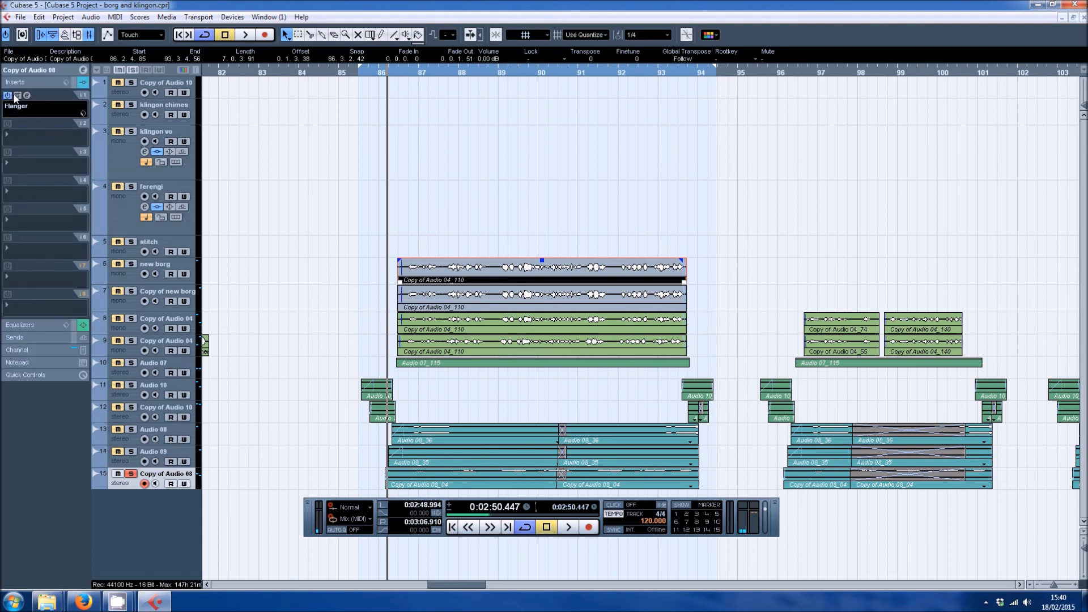
key("space")
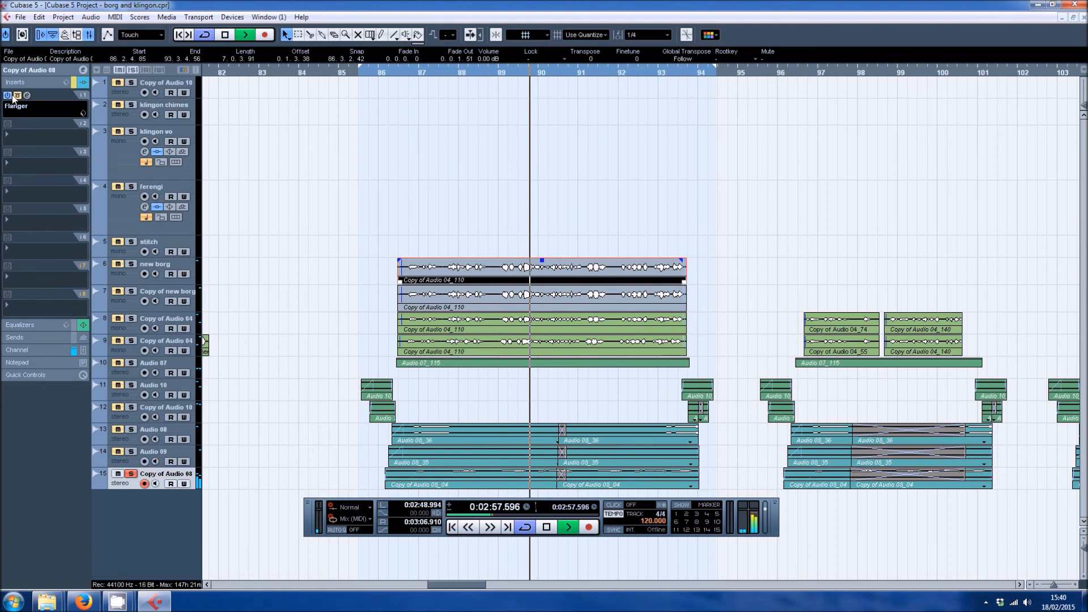
left_click(371, 73)
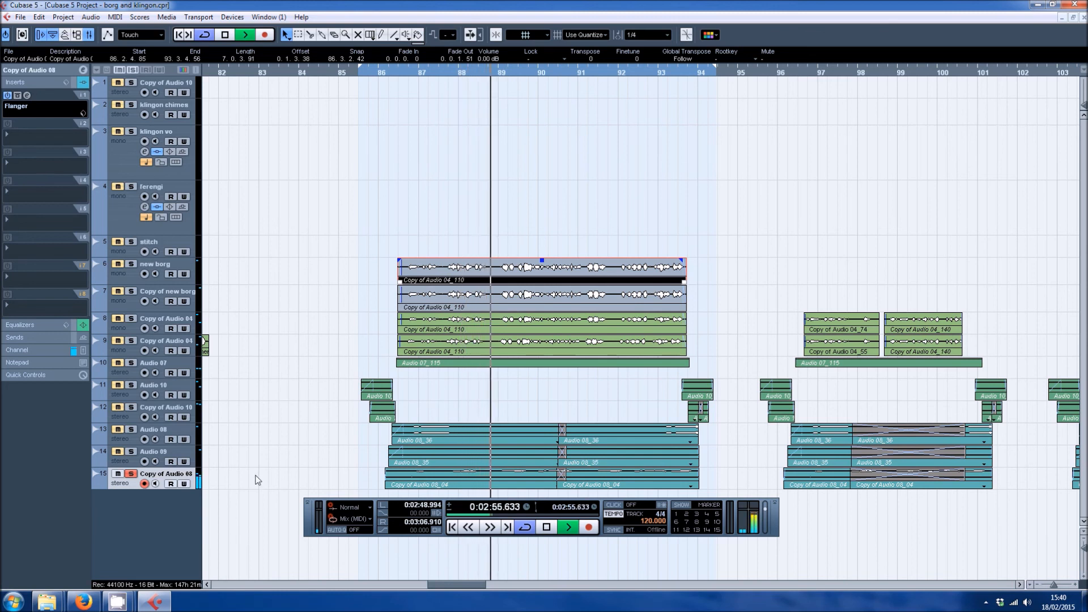
key("space")
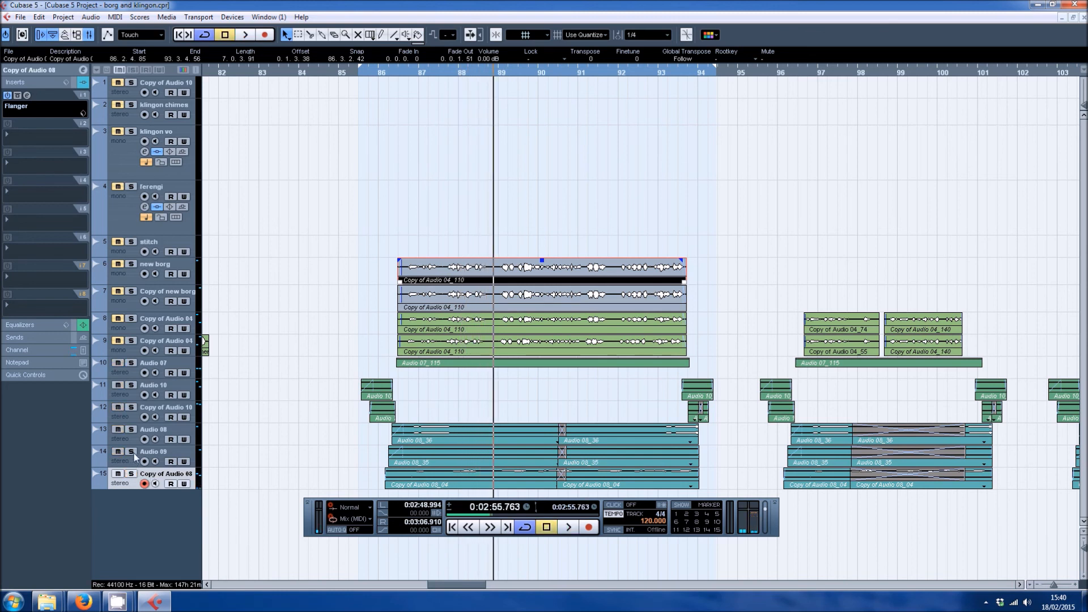
Step: Solo Audio 09, play it from around bar 86, and activate its Rotary insert before stopping playback
left_click(134, 460)
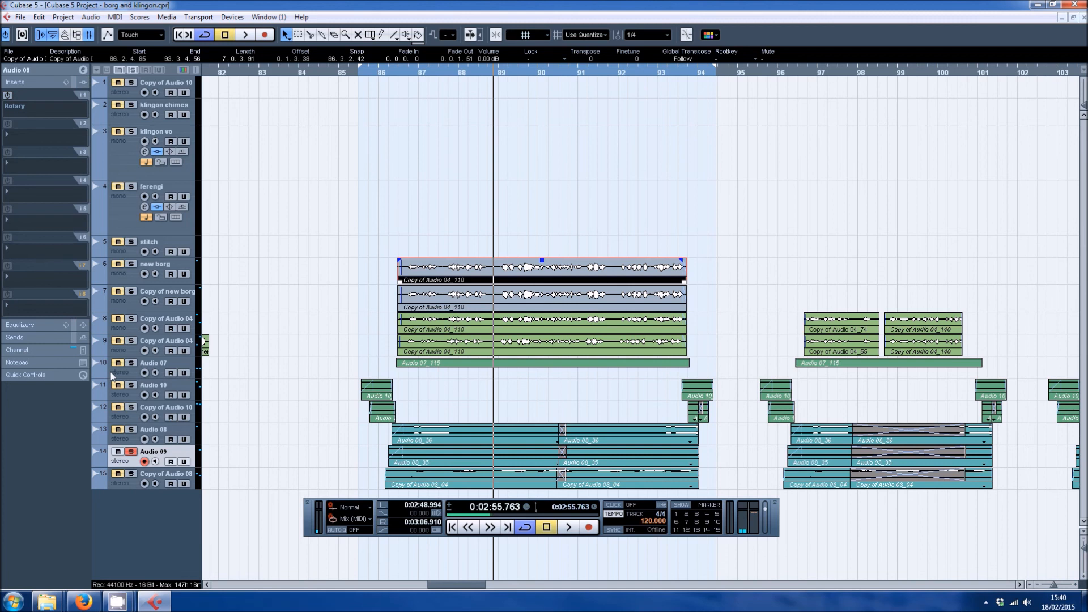
left_click(388, 71)
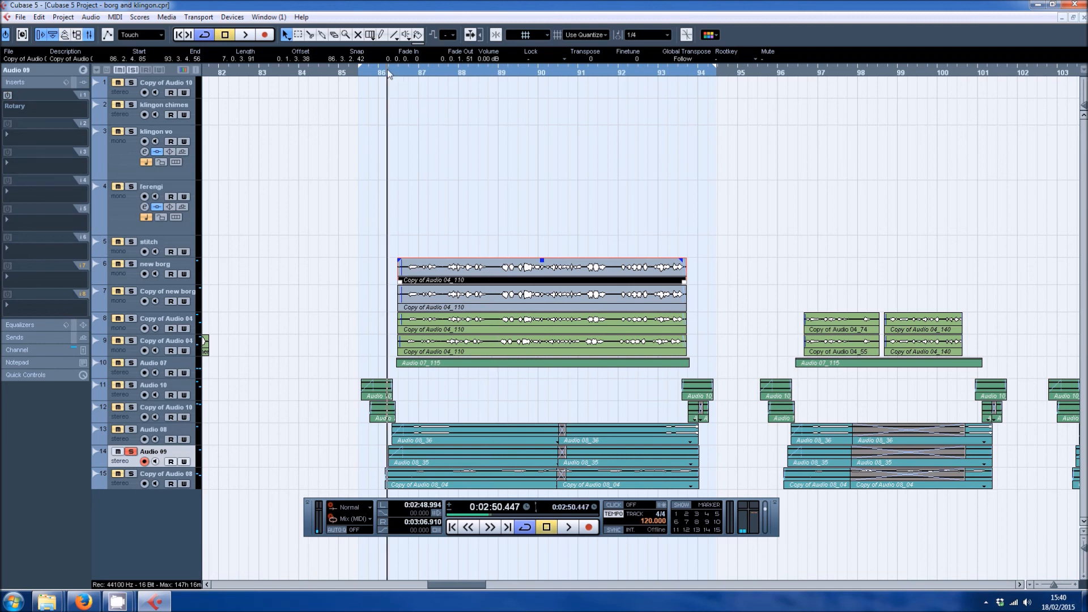
key("space")
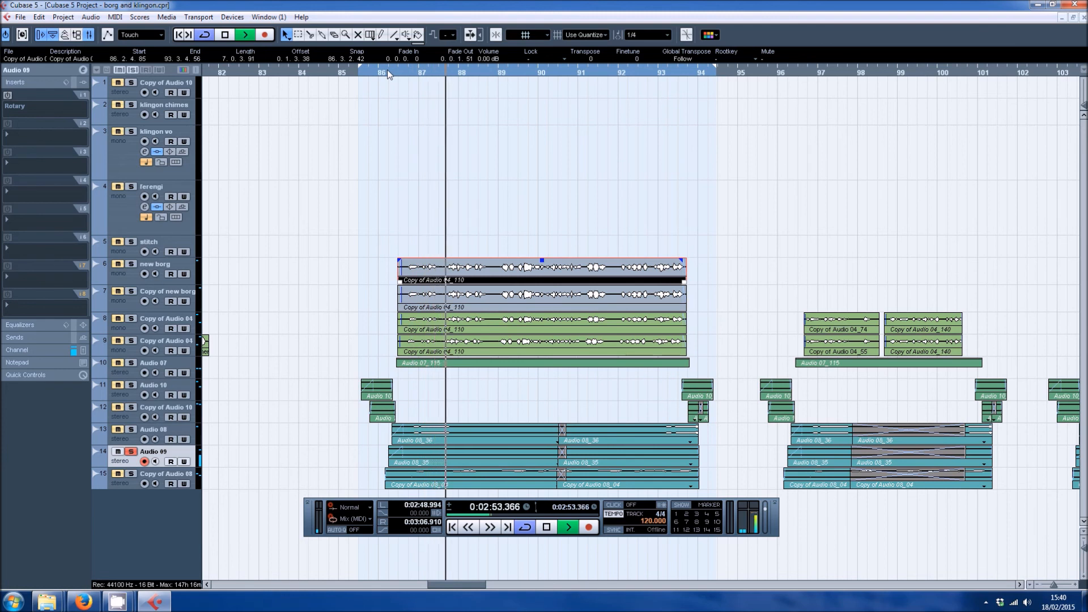
left_click(8, 96)
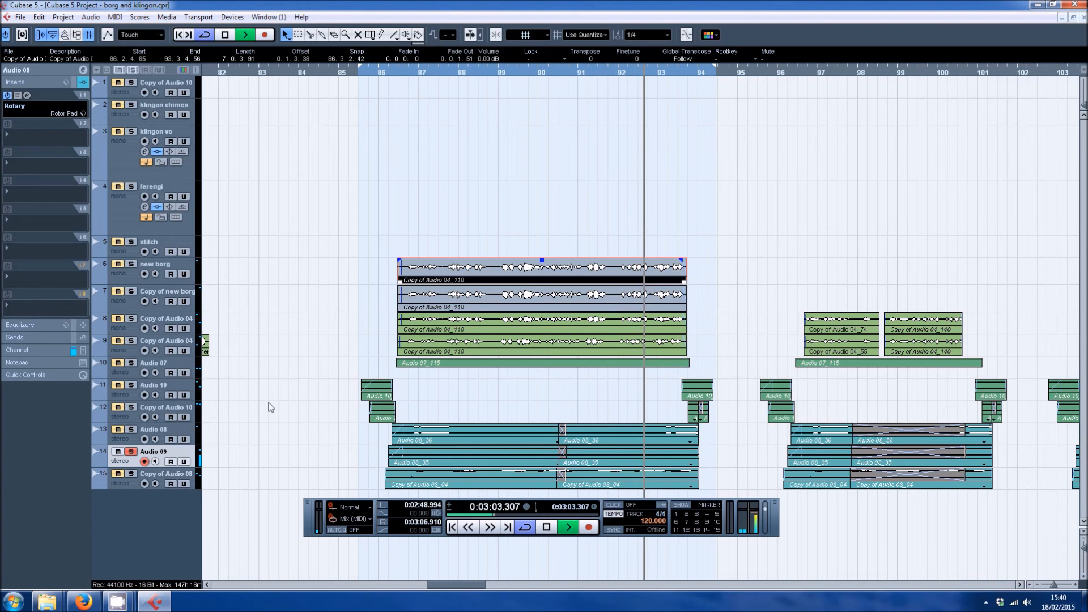
key("space")
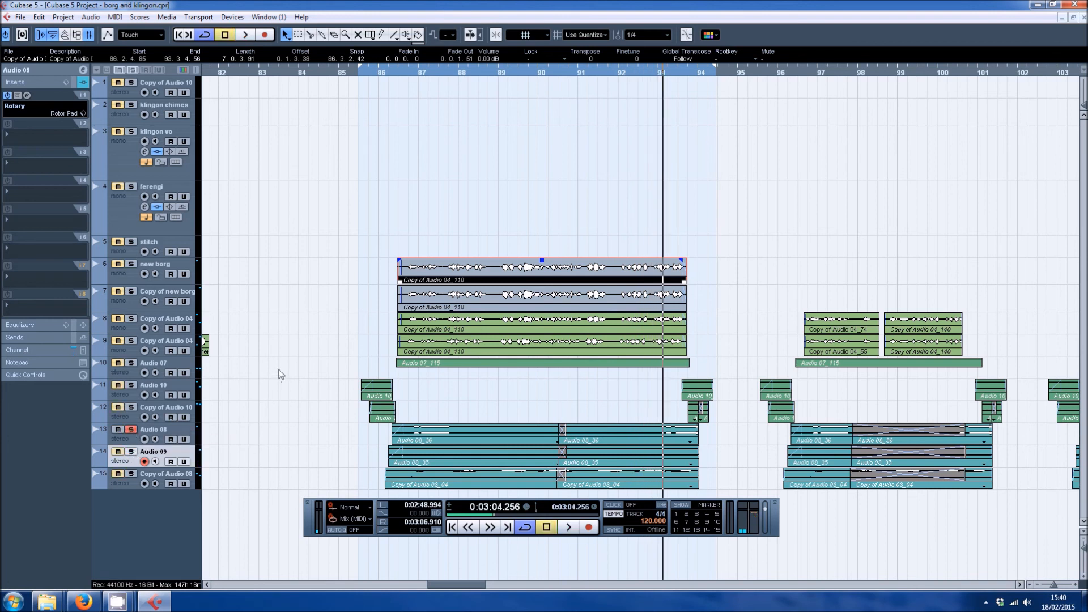
Step: Select the soloed Audio 08 track, play it from around bar 86, and activate its Rotary insert
left_click(173, 432)
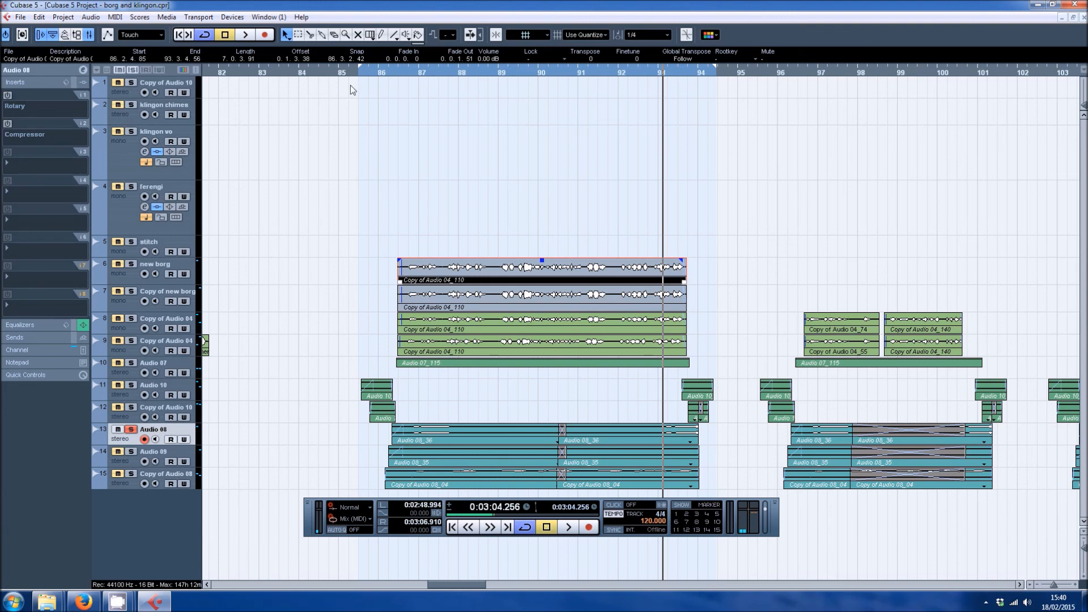
left_click(376, 73)
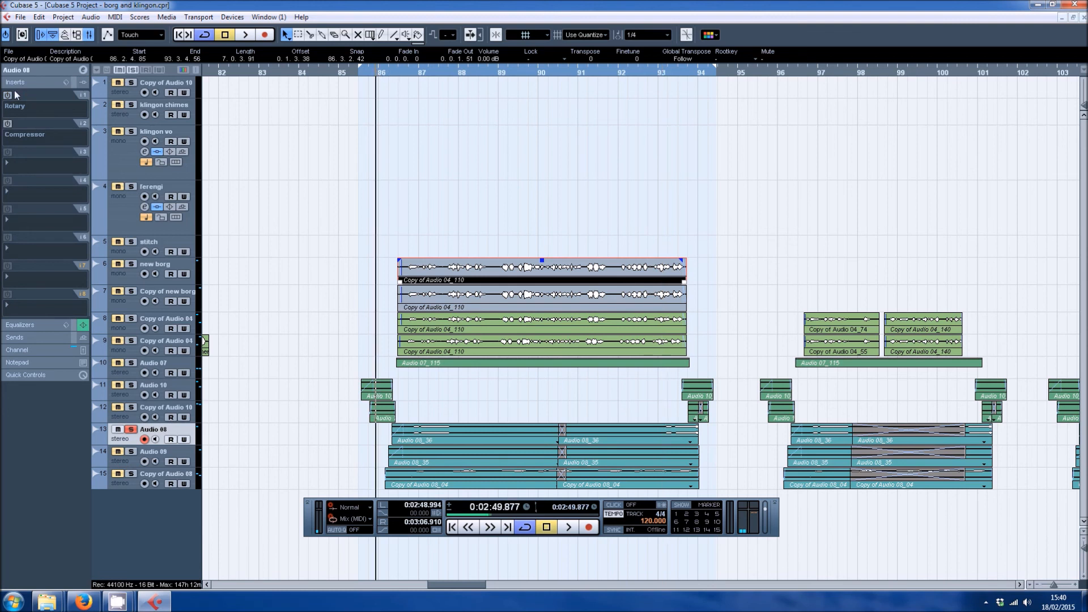
key("space")
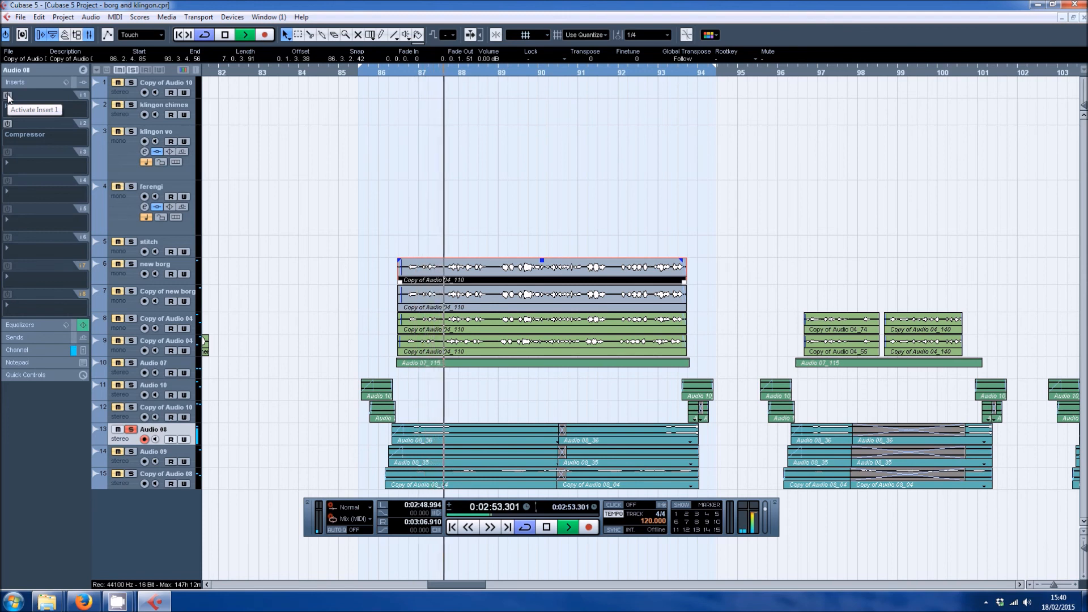
left_click(8, 97)
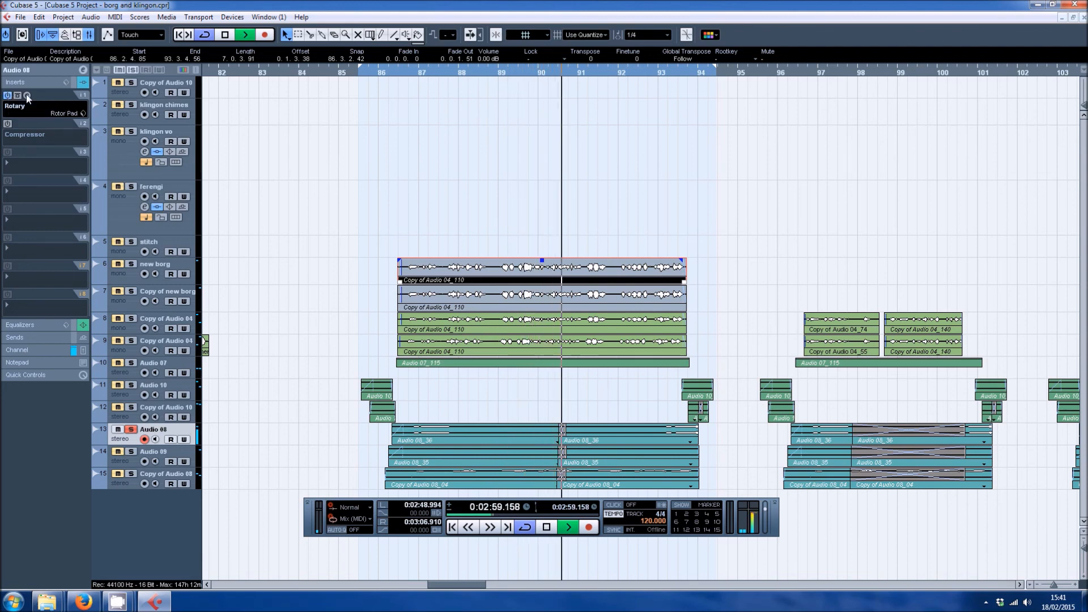
Step: Examine the Rotary settings on Audio 08 while it plays, and close the effect window
left_click(27, 95)
left_click_drag(548, 241, 553, 133)
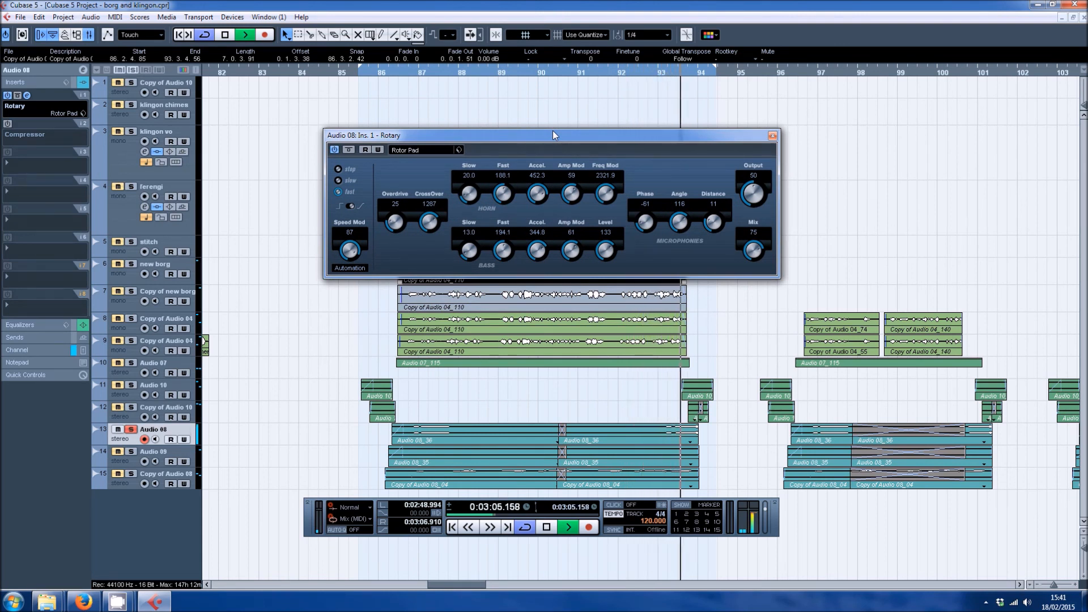
left_click(772, 136)
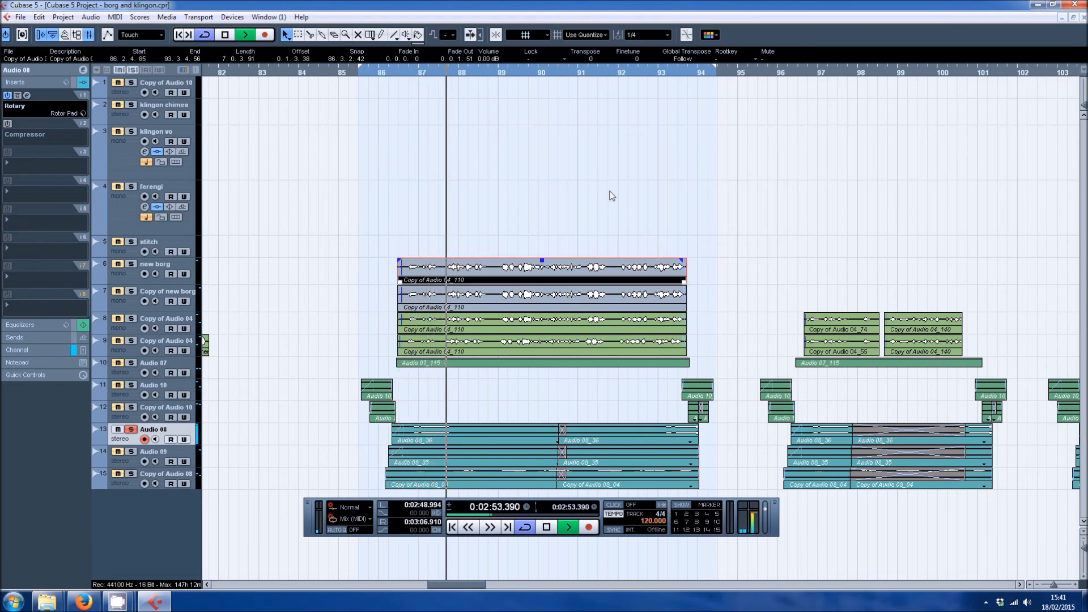
Step: Stop playback, switch the solo to Audio 07, and play that track from around bar 86
key("space")
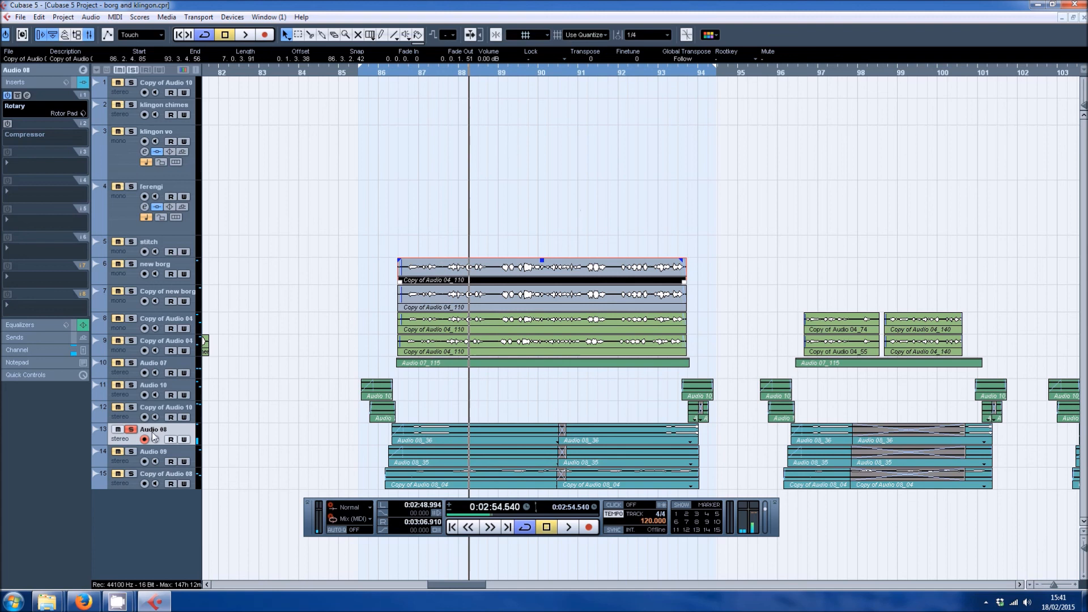
left_click(131, 363)
left_click(156, 368)
left_click(390, 67)
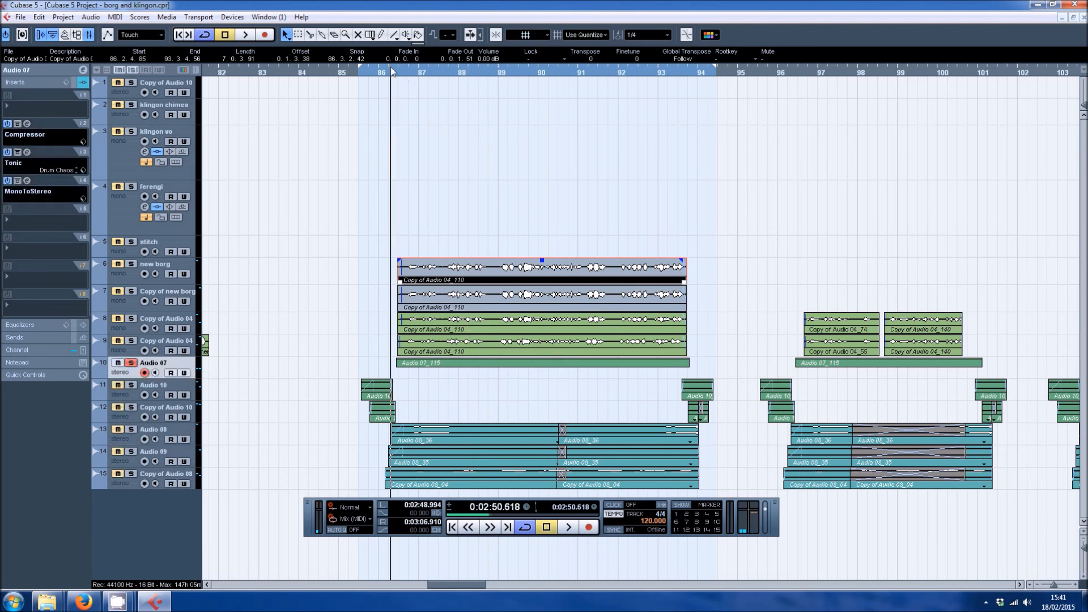
key("space")
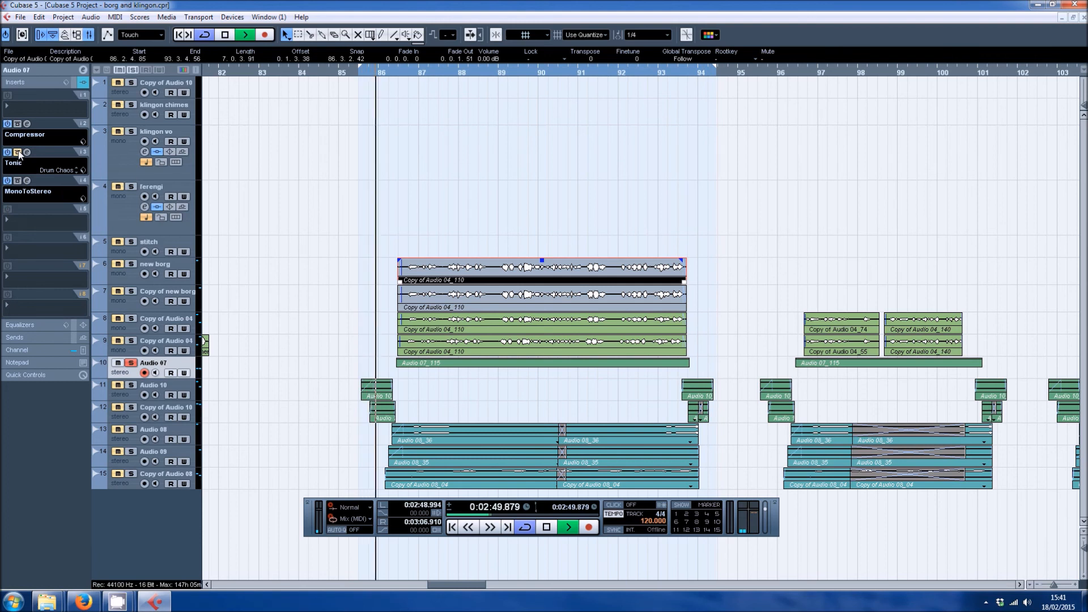
Step: Examine the Tonic insert's Drum Chaos settings on Audio 07 during playback, close the effect window, and stop playback
left_click(27, 152)
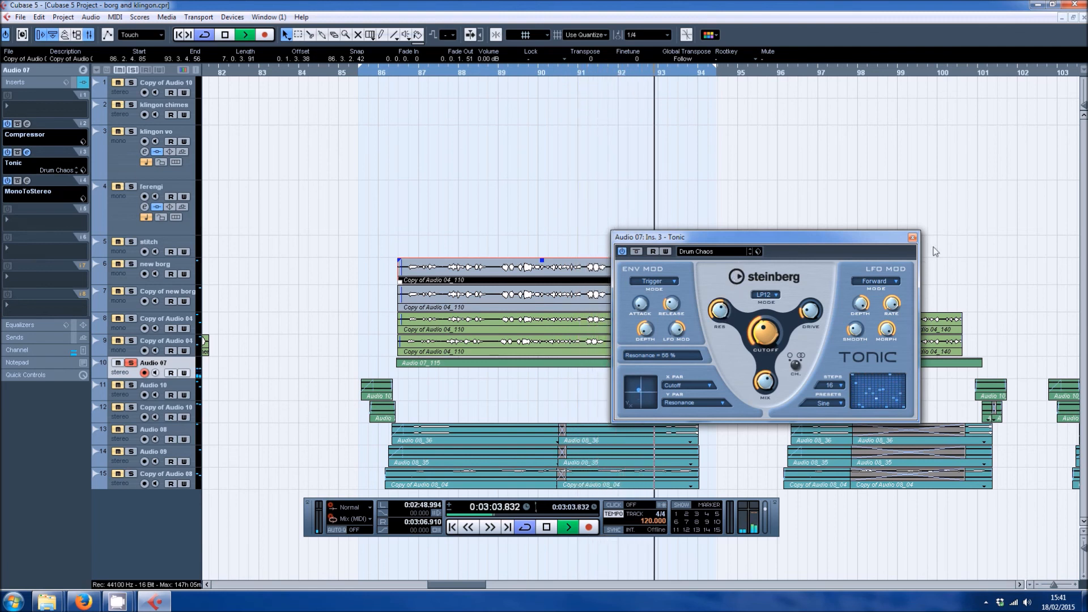
left_click(911, 239)
key("space")
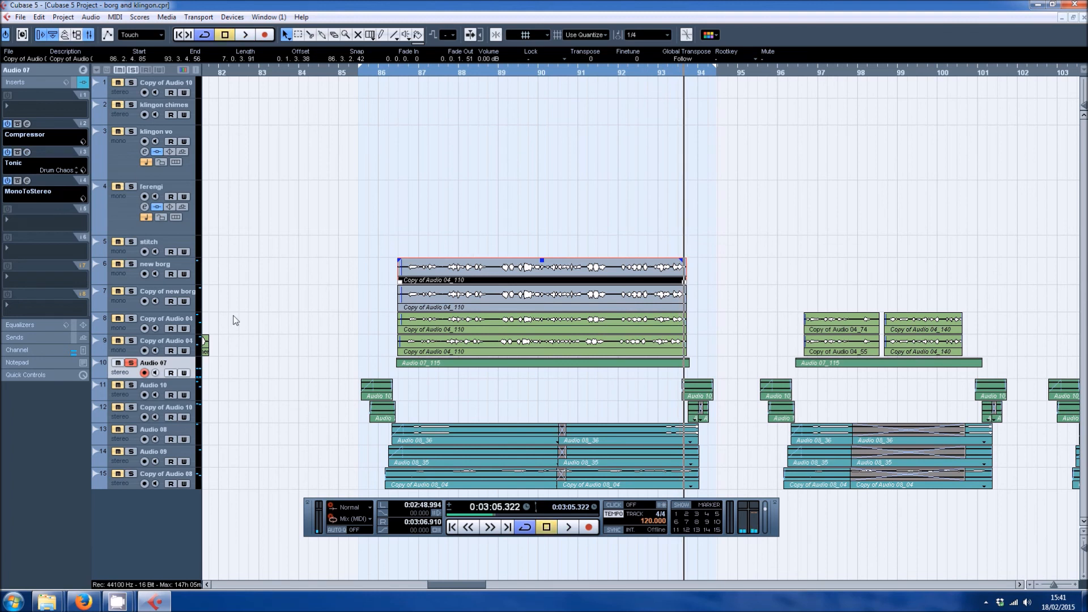
Step: Unsolo Audio 07 and play all the unmuted Borg voice and supporting sound tracks together from around bar 86
left_click(131, 363)
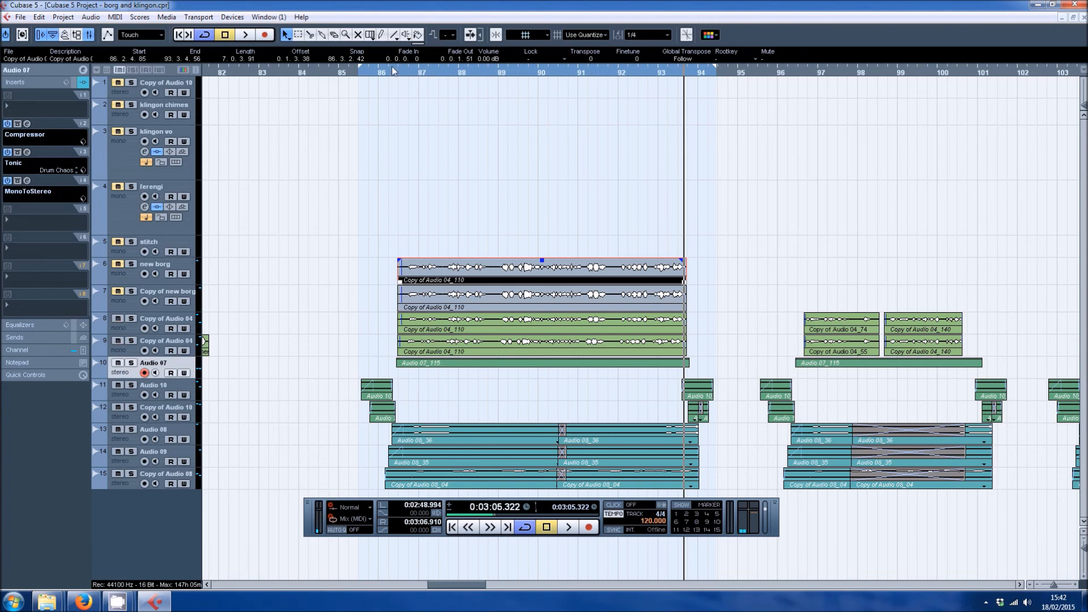
left_click(378, 73)
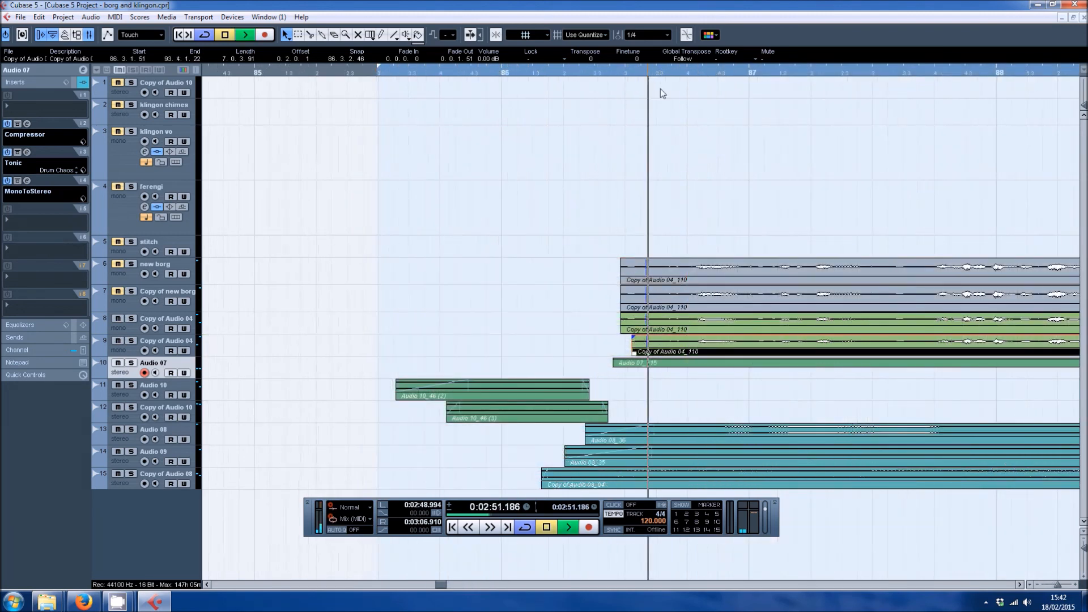
key("space")
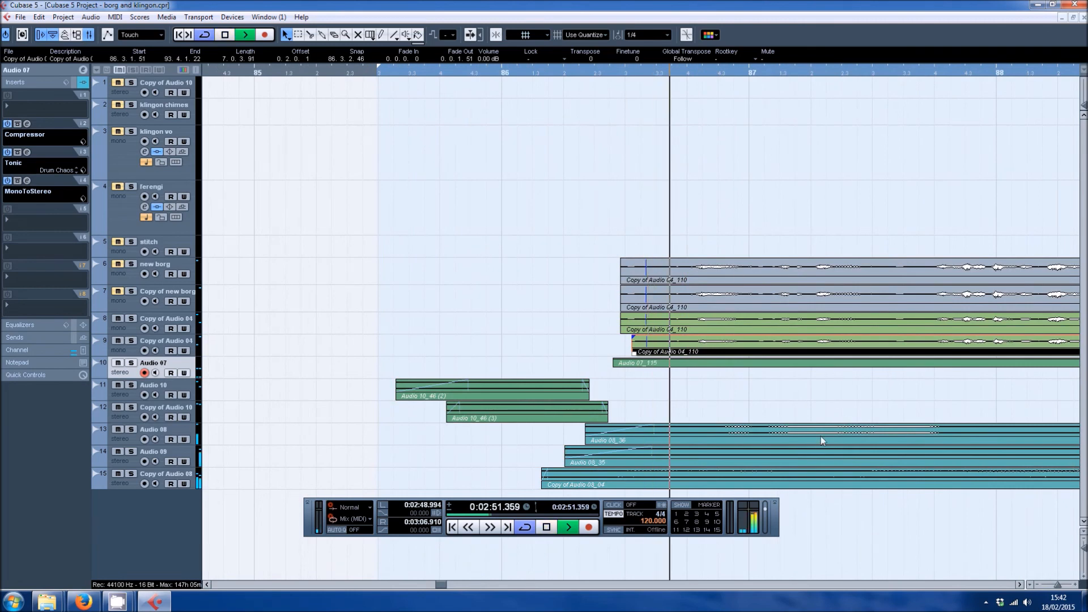
left_click(1038, 584)
left_click(1038, 583)
left_click(1038, 584)
left_click(1038, 583)
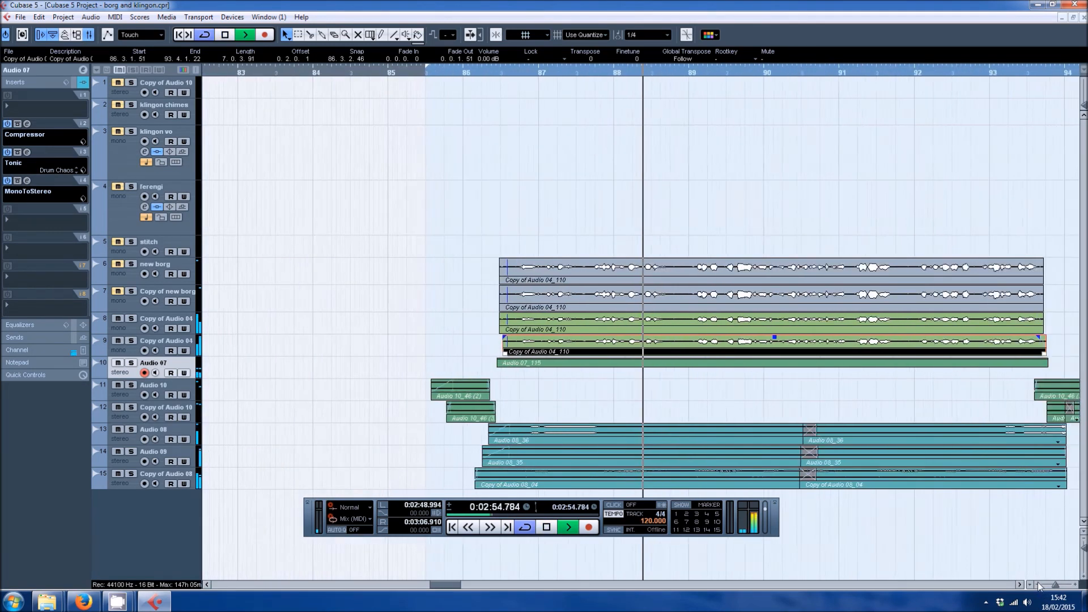
left_click(1038, 584)
left_click(1038, 585)
left_click(1019, 575)
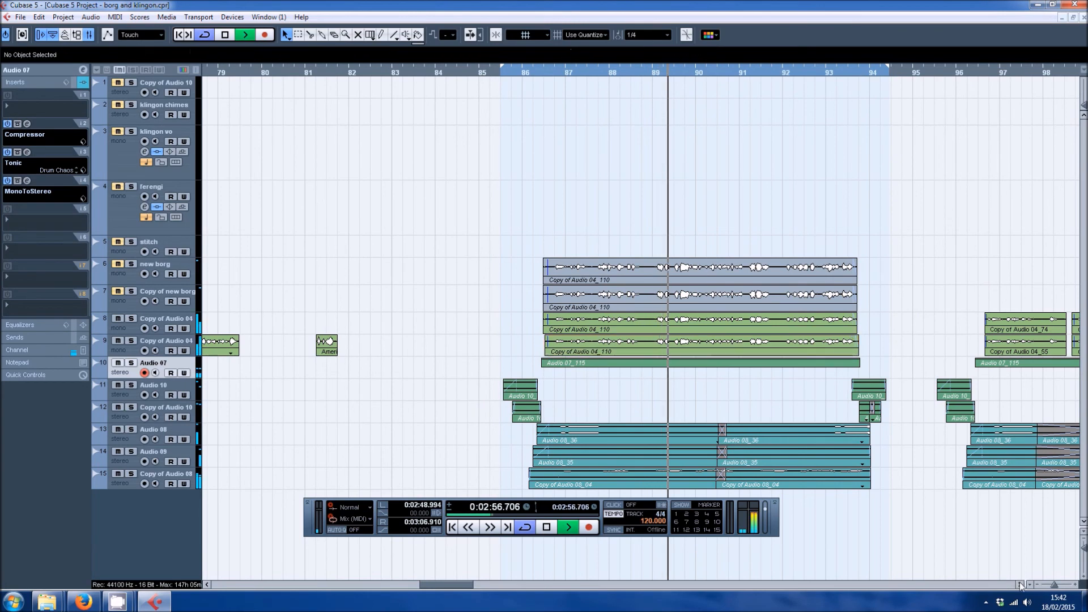
left_click(1018, 585)
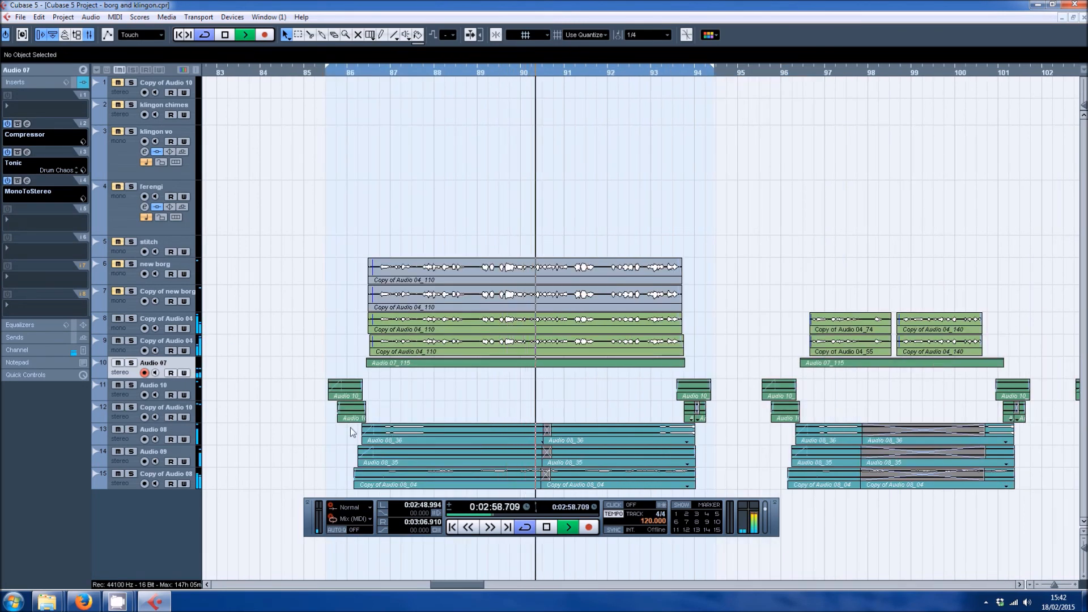